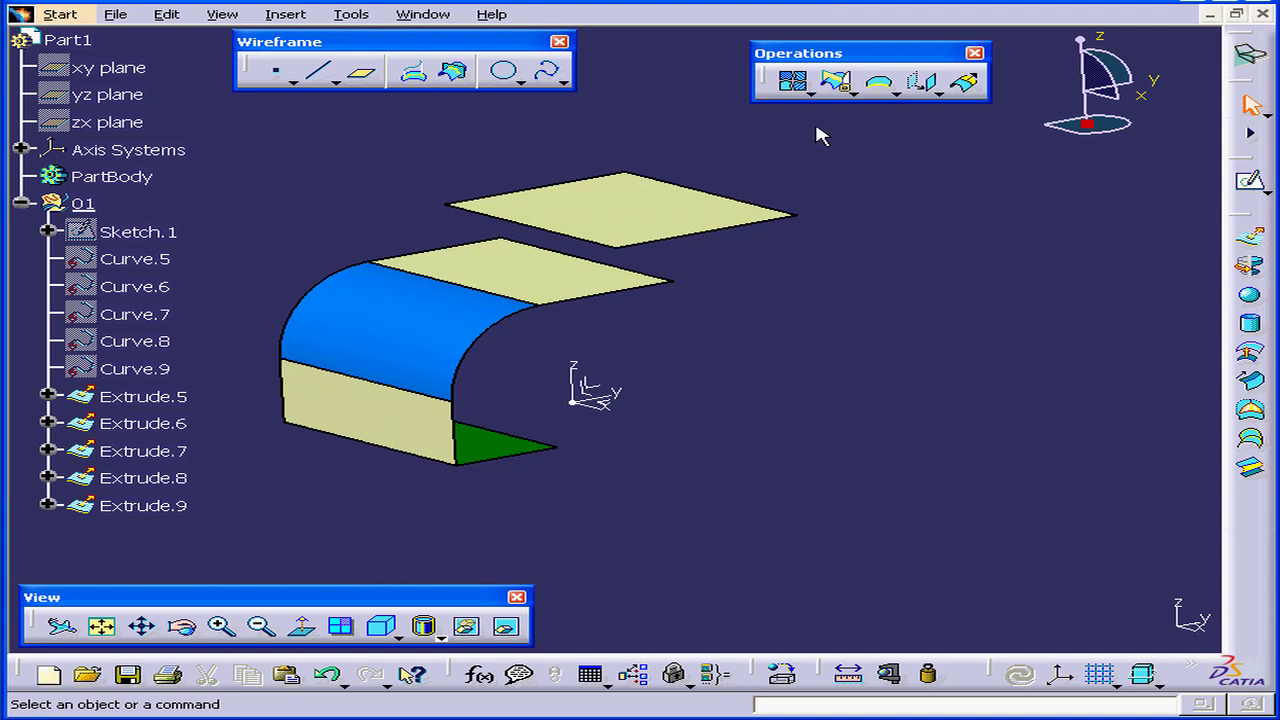
Step: Select Extrude.8, Extrude.7, Extrude.6 and Extrude.5 for a join and preview them as one surface
{"action": "left_click", "coordinate": [798, 84]}
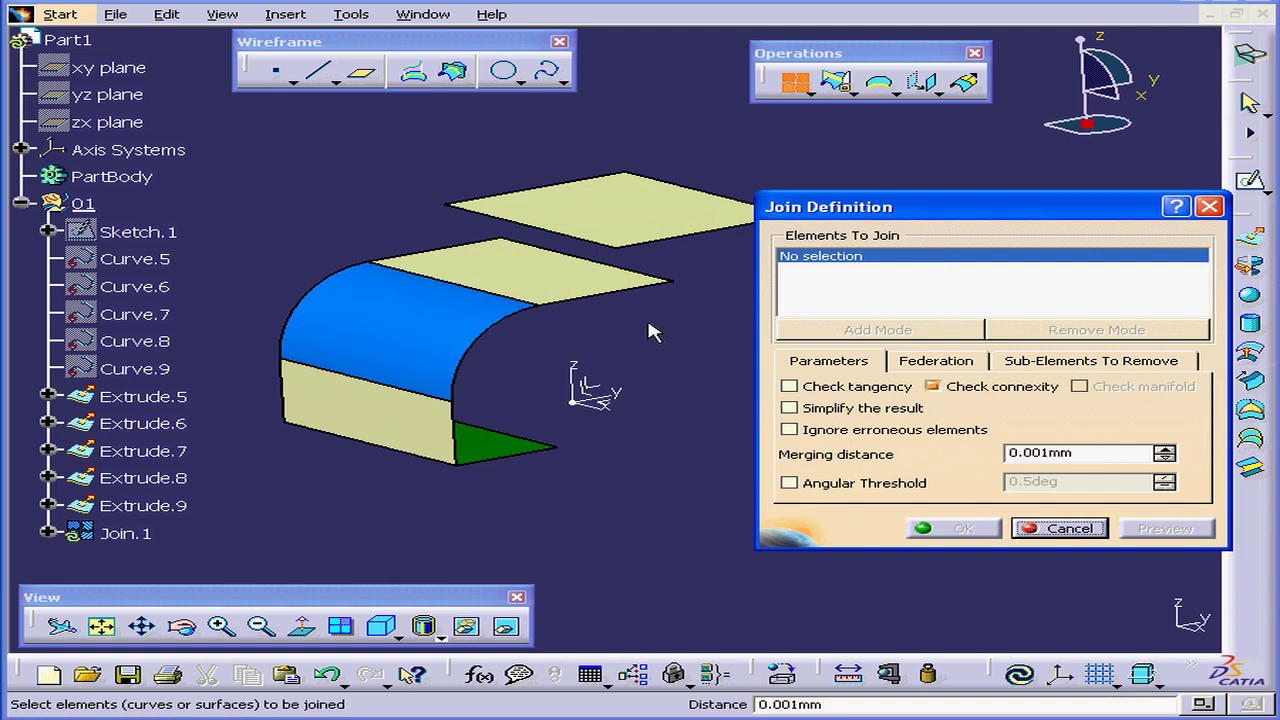
{"action": "left_click", "coordinate": [598, 278]}
{"action": "left_click", "coordinate": [457, 308]}
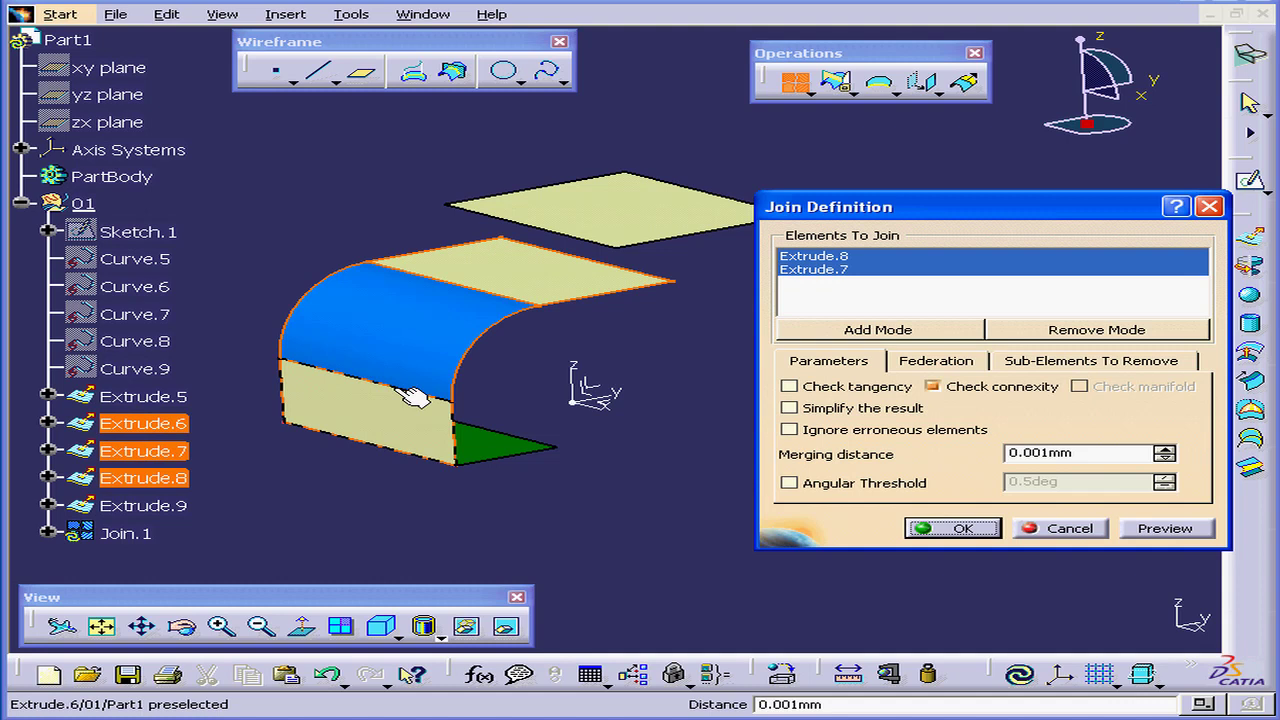
{"action": "left_click", "coordinate": [412, 415]}
{"action": "left_click", "coordinate": [495, 442]}
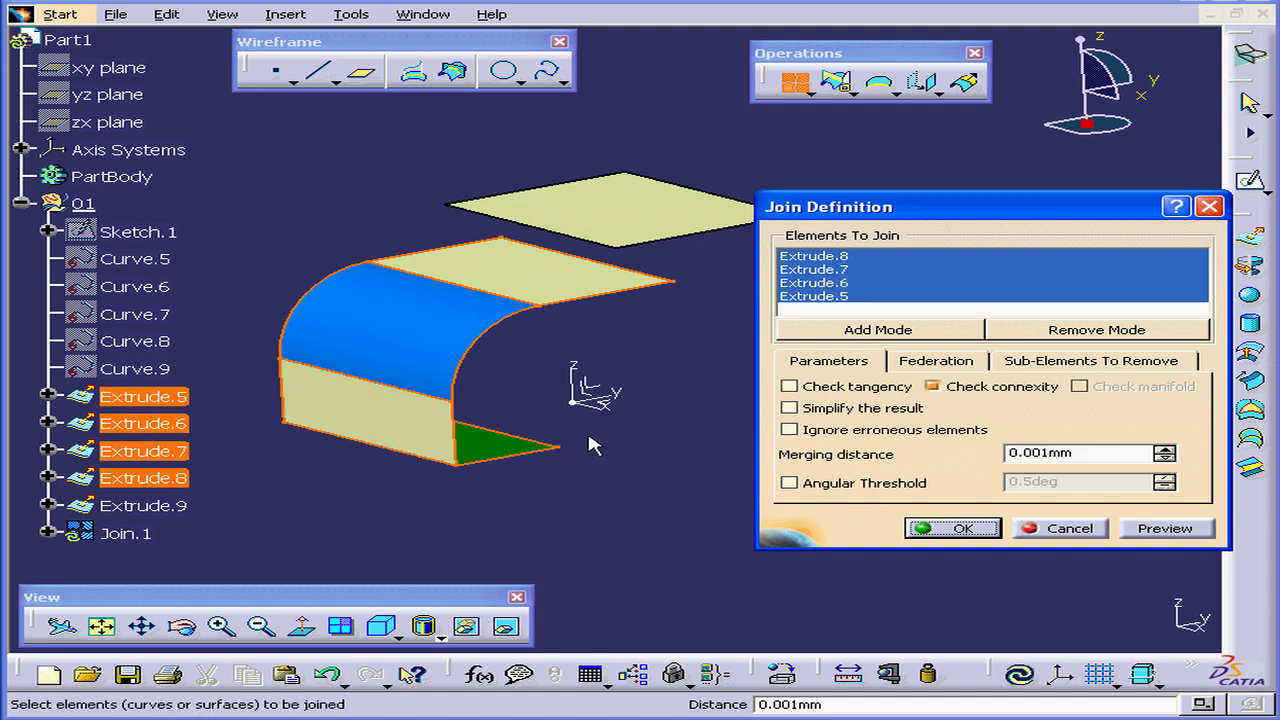
{"action": "left_click", "coordinate": [1188, 534]}
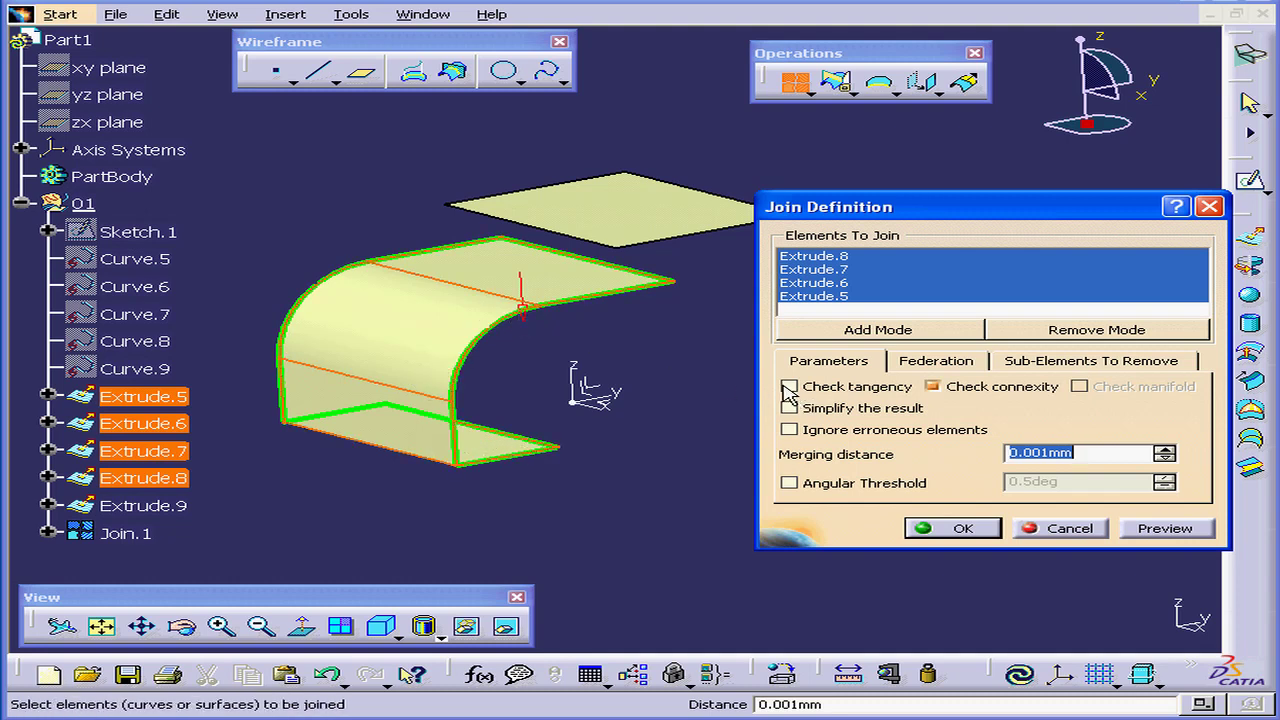
Step: Enable Check tangency and preview the join, which reports a tangency continuity error for Join.1
{"action": "left_click", "coordinate": [790, 387]}
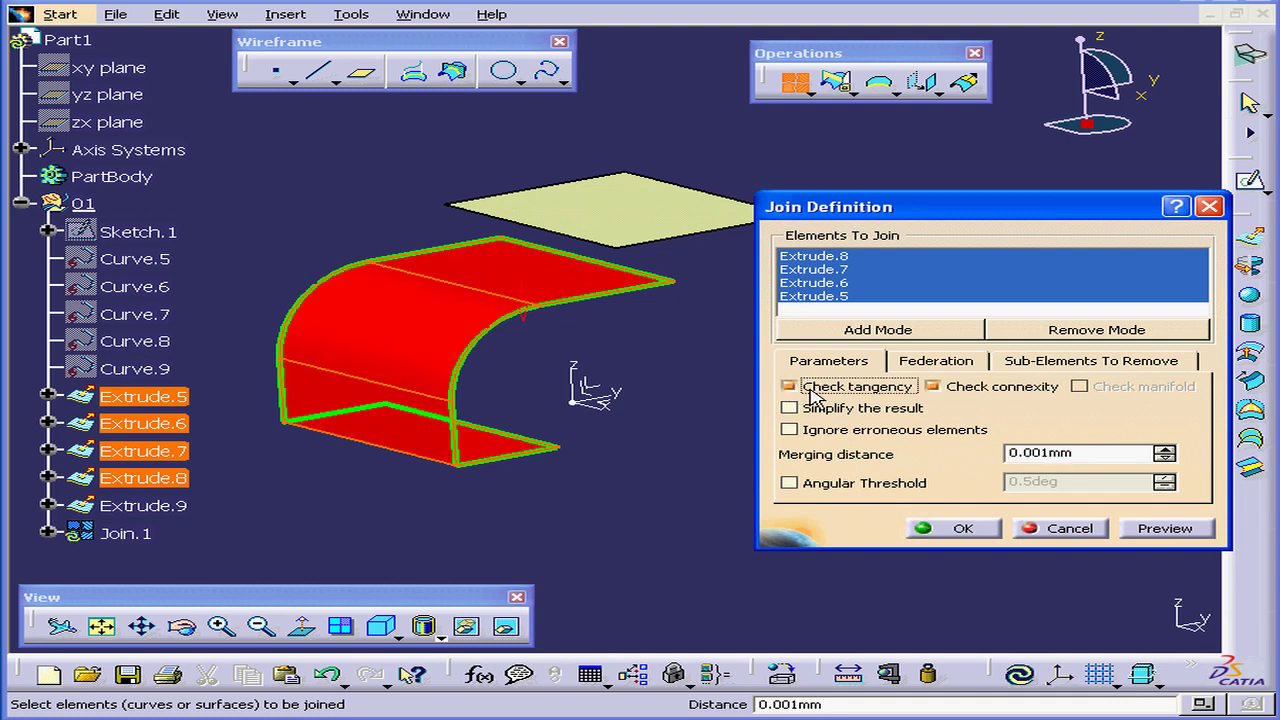
{"action": "left_click", "coordinate": [1166, 529]}
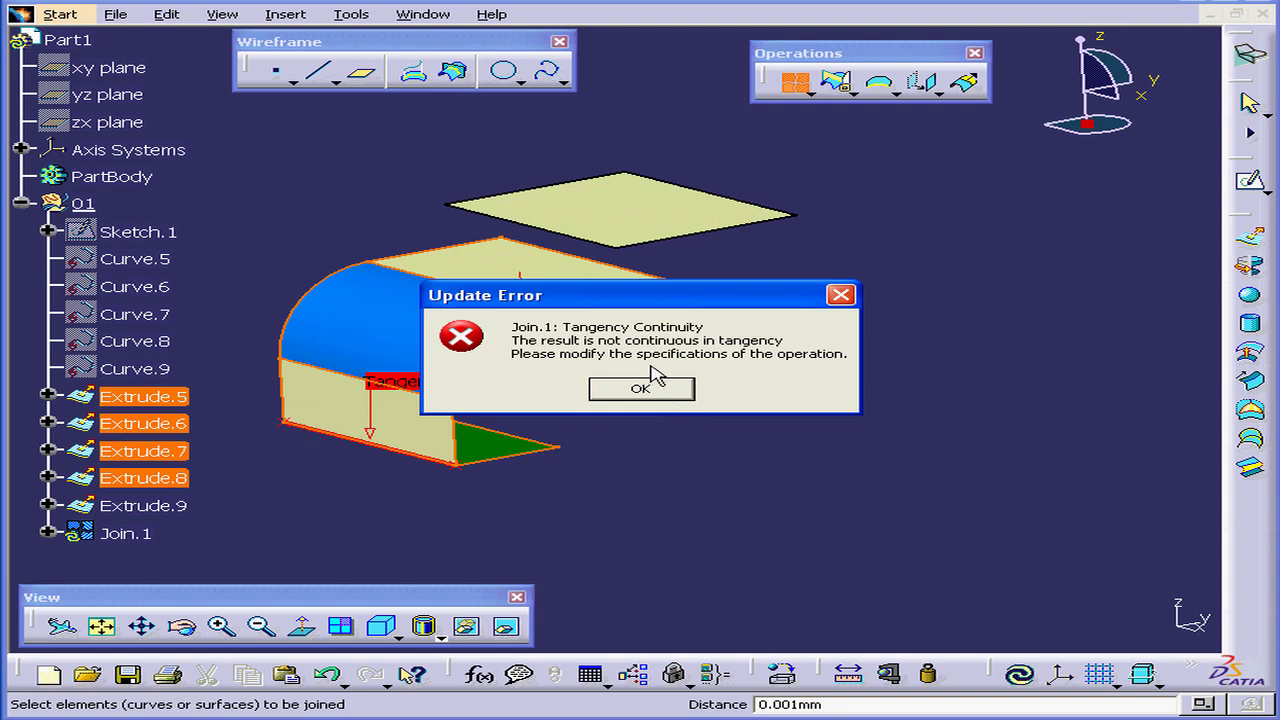
{"action": "left_click_drag", "start_coordinate": [640, 305], "coordinate": [745, 278]}
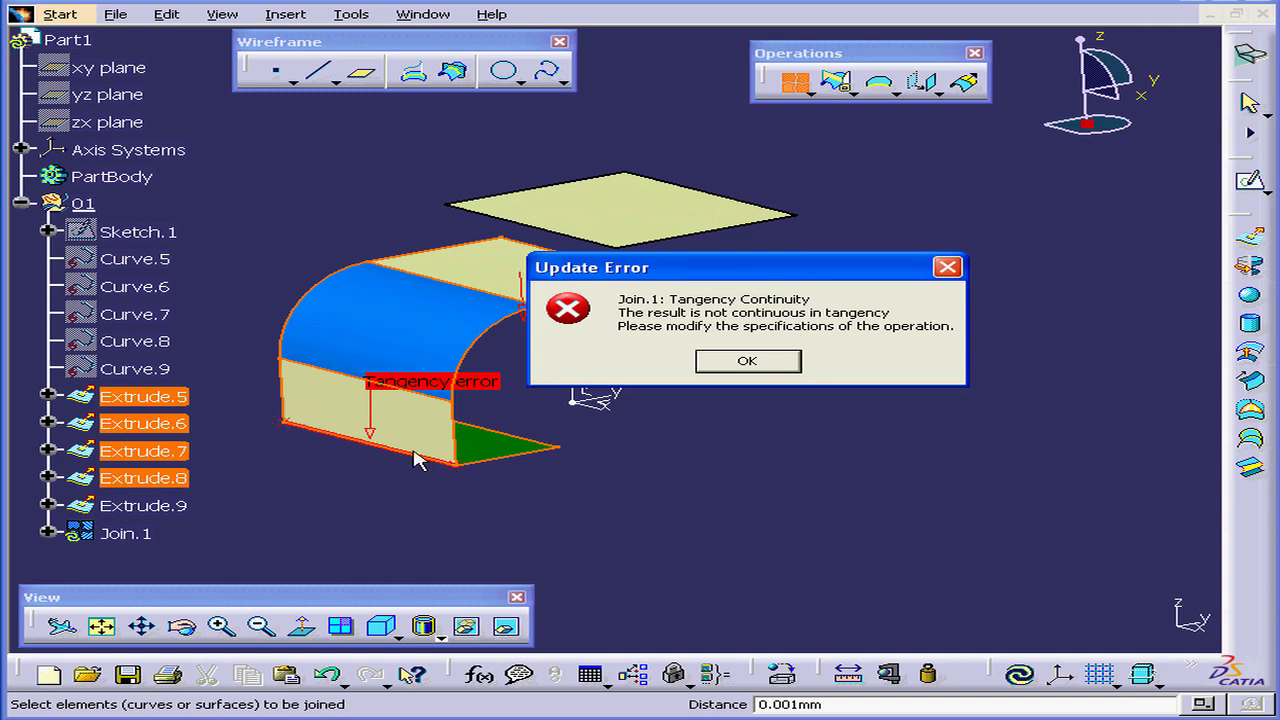
Step: Dismiss the error, remove Extrude.5 from the join and preview Extrude.6–8 joined
{"action": "left_click", "coordinate": [750, 362]}
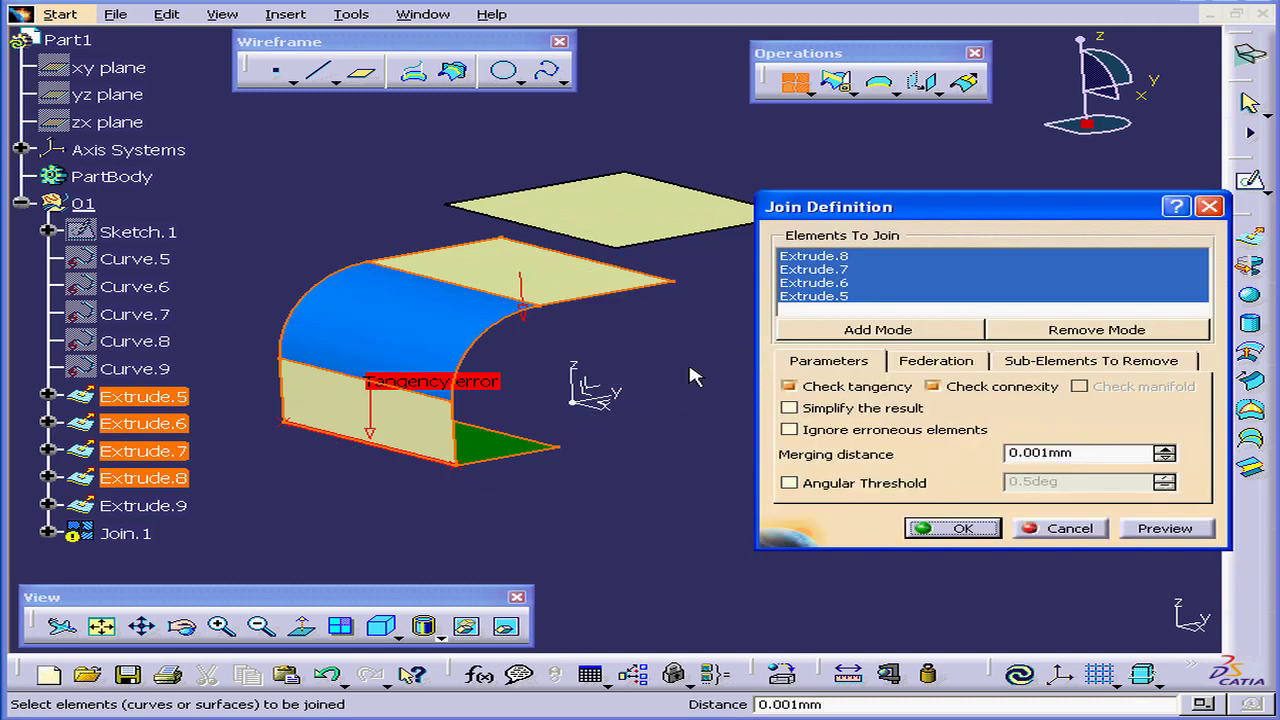
{"action": "left_click", "coordinate": [999, 331]}
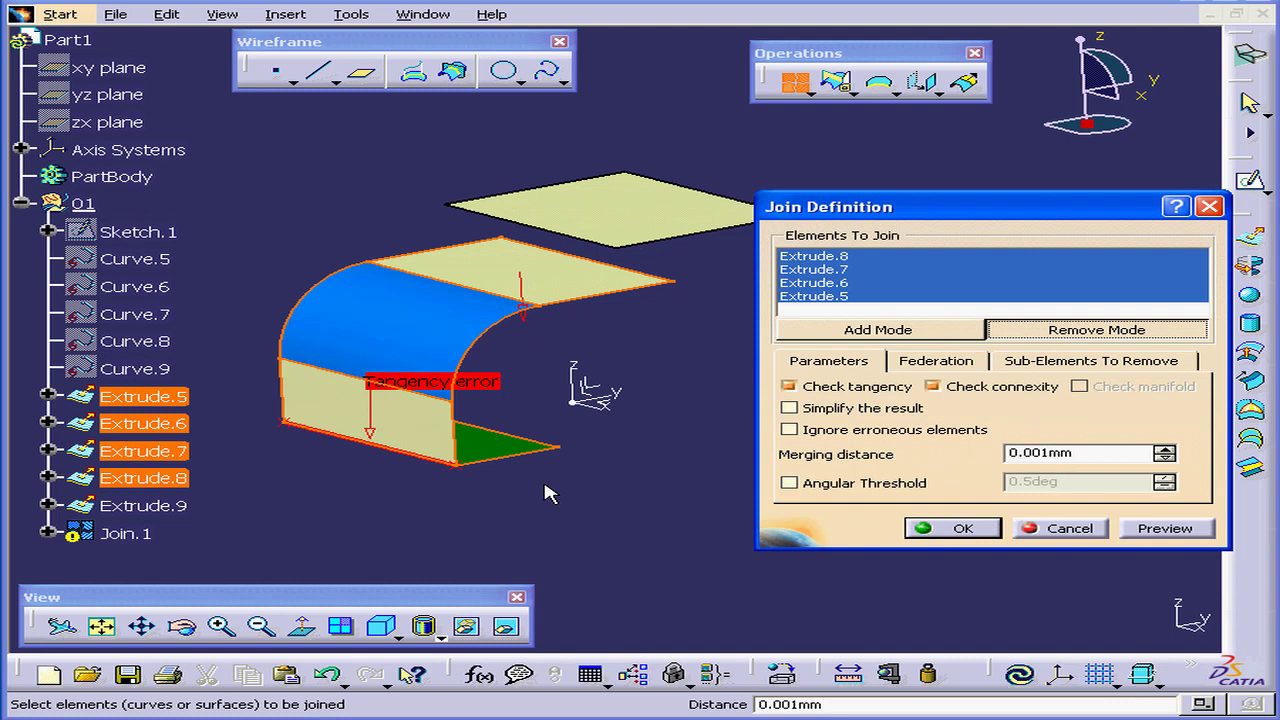
{"action": "left_click", "coordinate": [497, 448]}
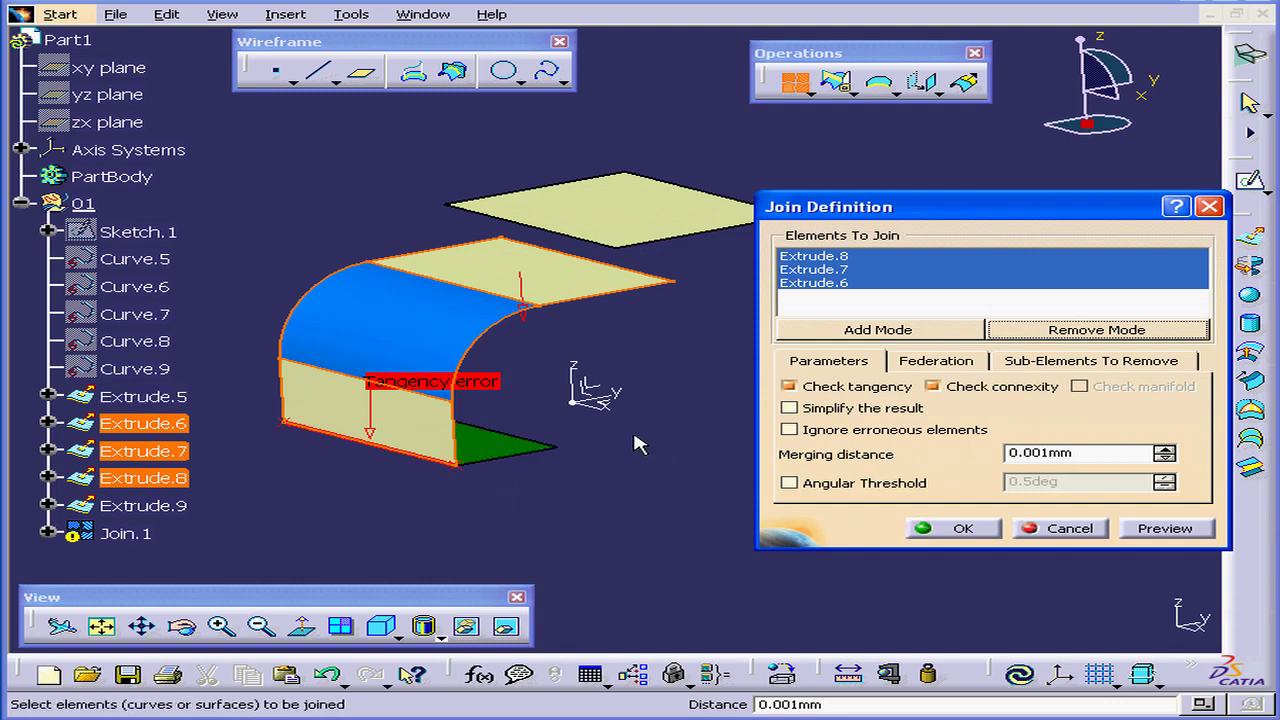
{"action": "left_click", "coordinate": [1165, 528]}
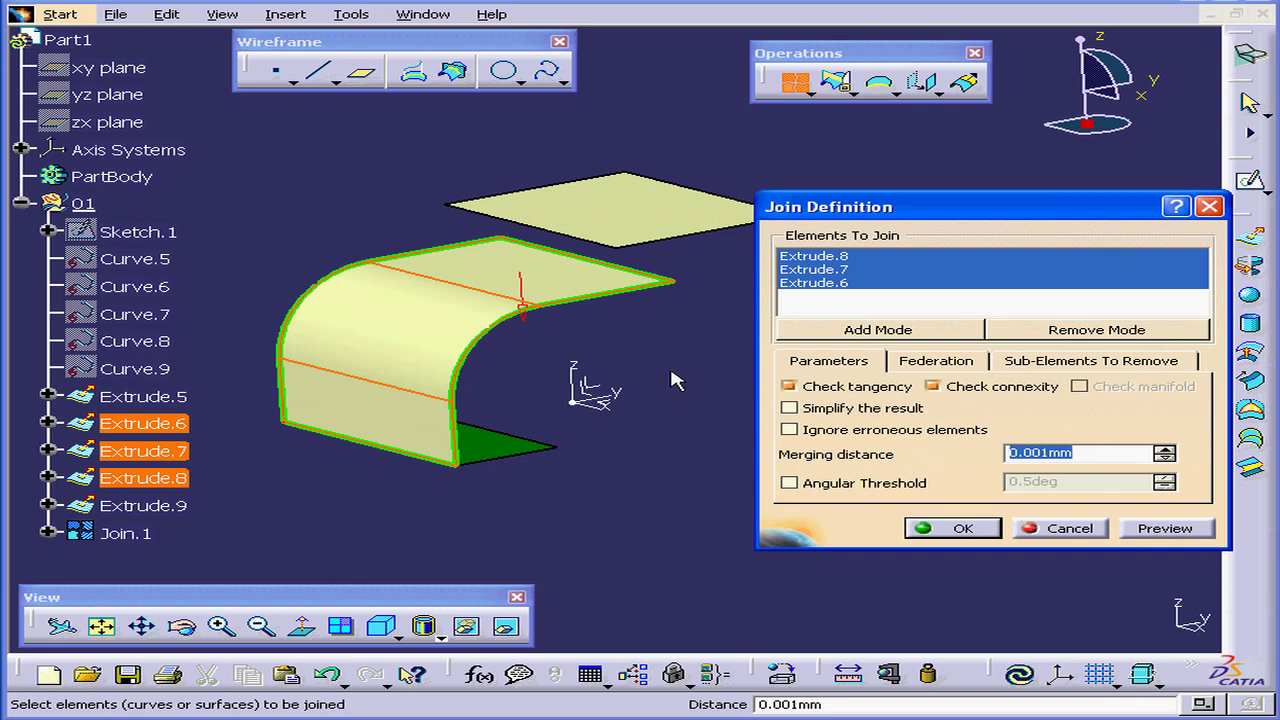
{"action": "left_click", "coordinate": [669, 388]}
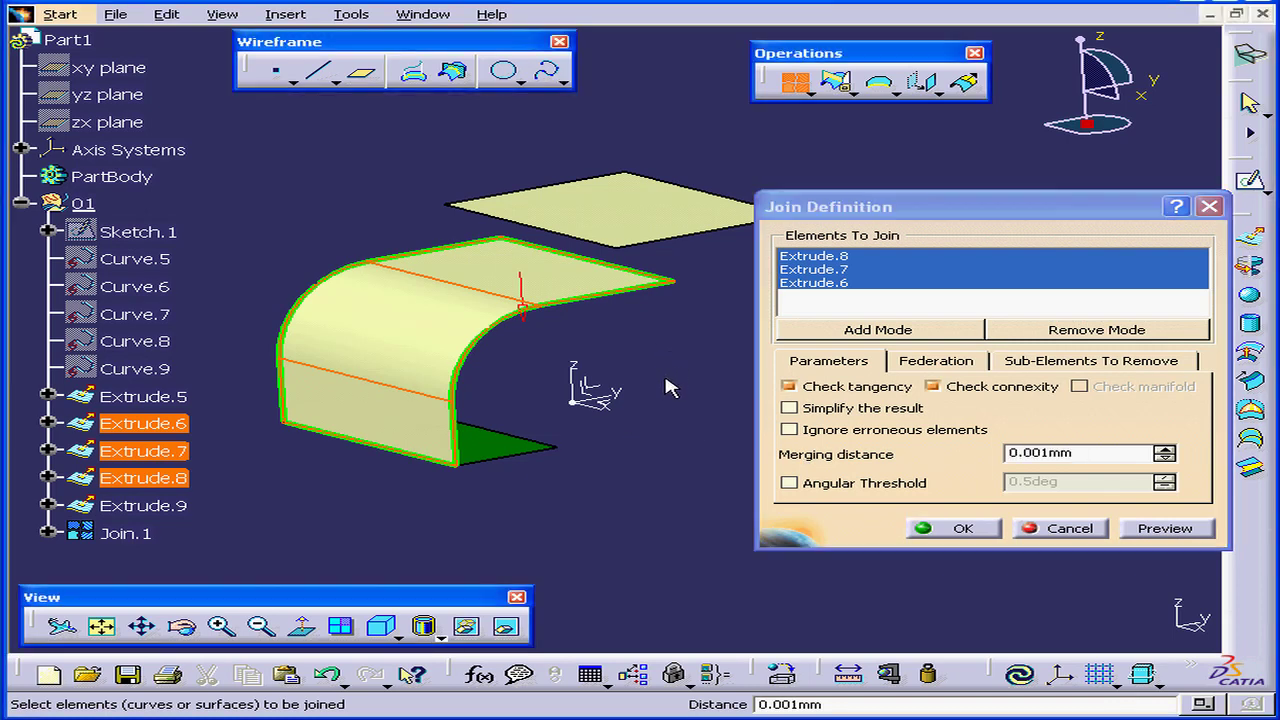
Step: Run Check Selection on the joined shells, revealing self-intersecting domains, and return to Join Definition
{"action": "right_click", "coordinate": [826, 263]}
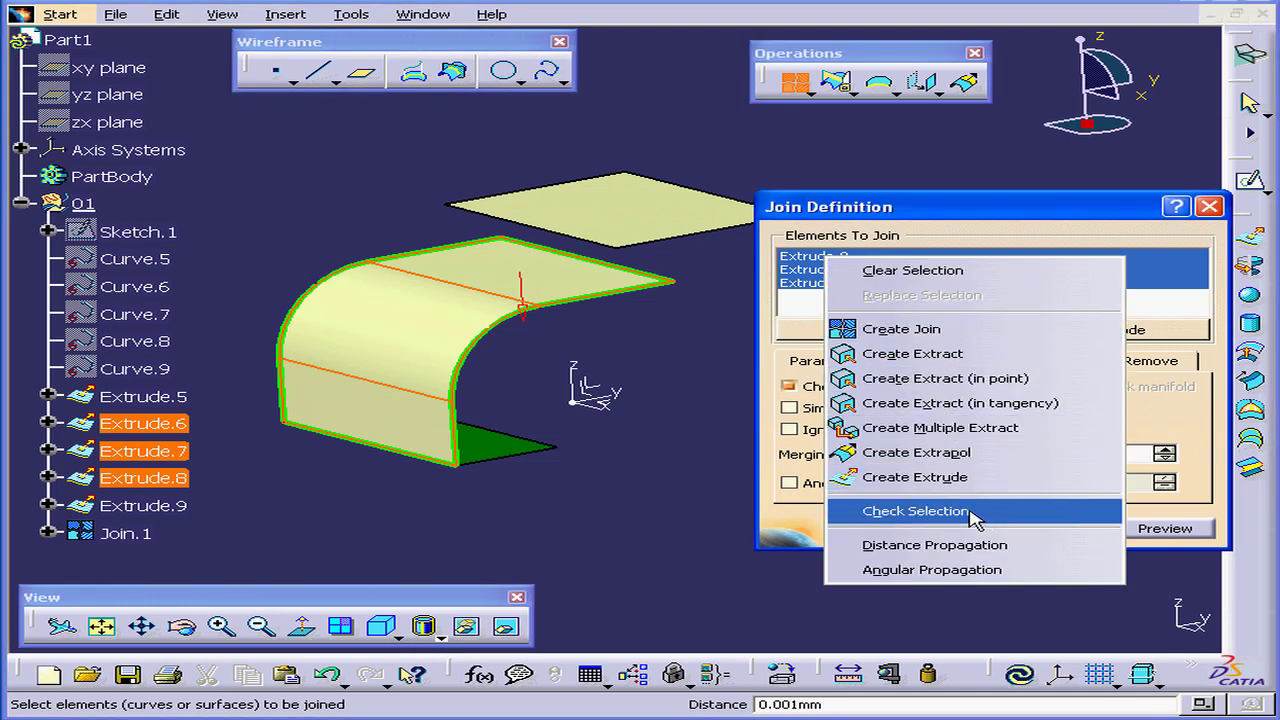
{"action": "left_click", "coordinate": [915, 511]}
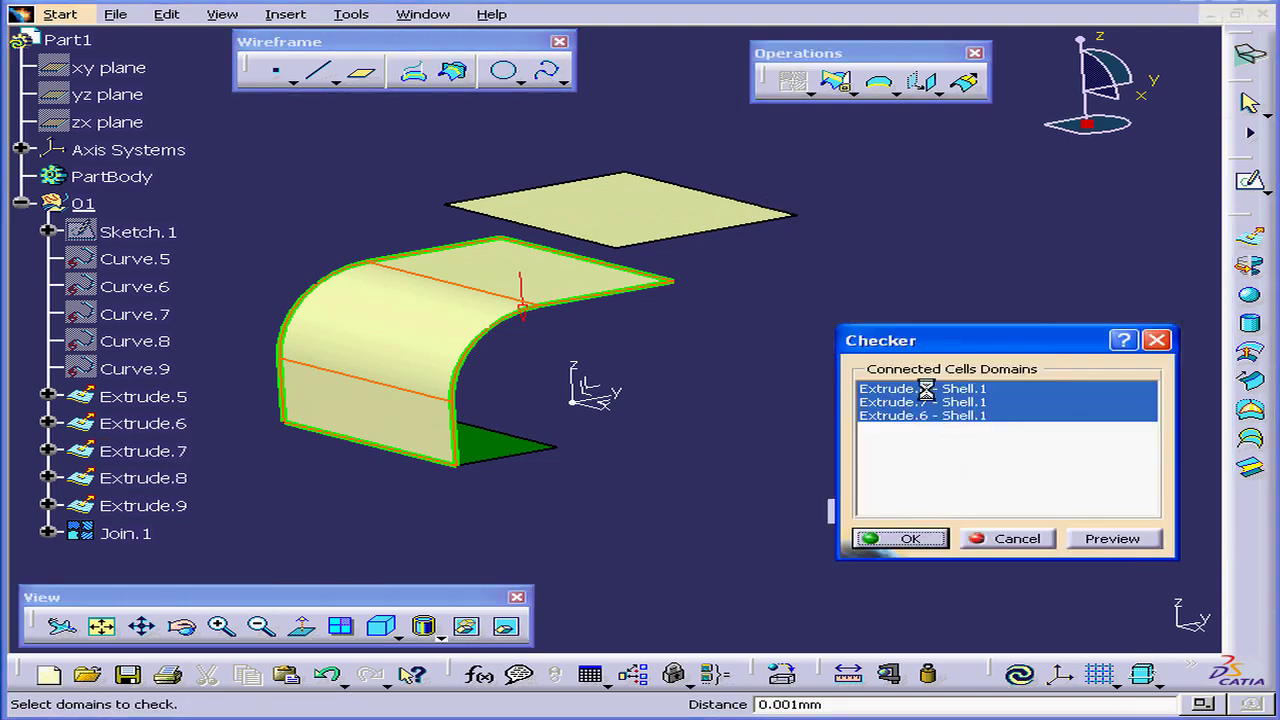
{"action": "left_click", "coordinate": [1143, 541]}
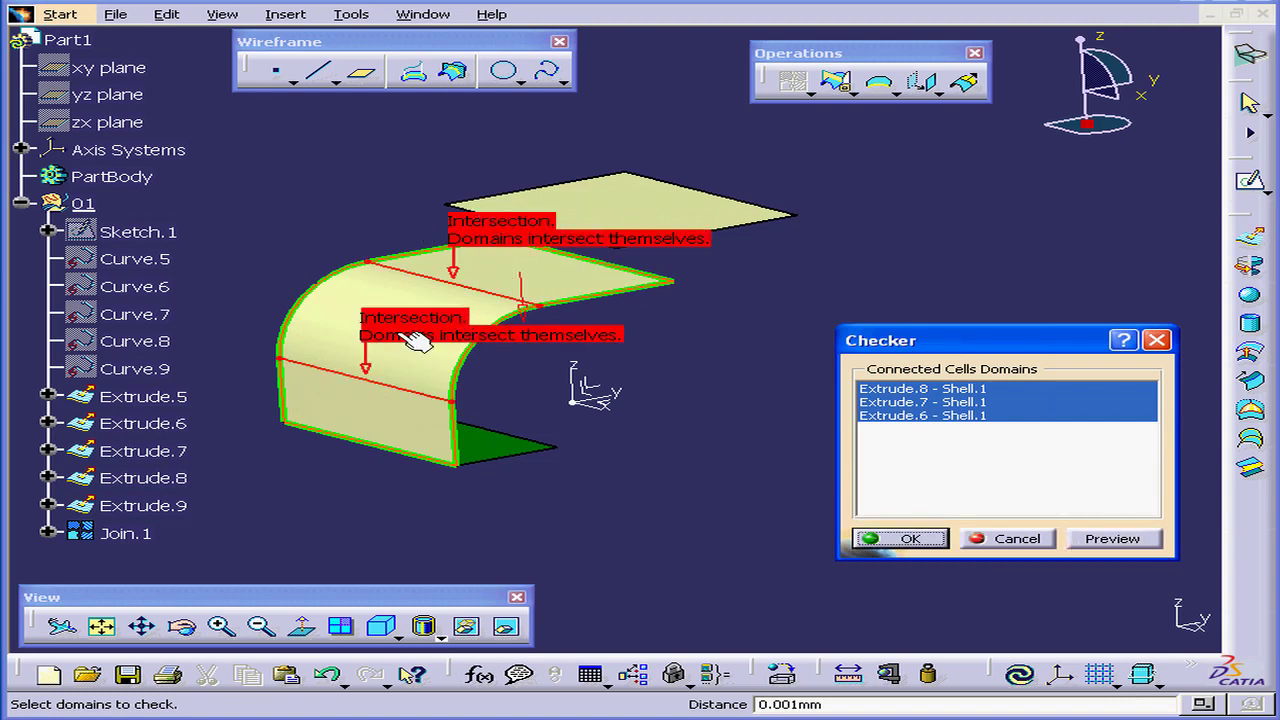
{"action": "left_click", "coordinate": [944, 540]}
{"action": "right_click", "coordinate": [801, 266]}
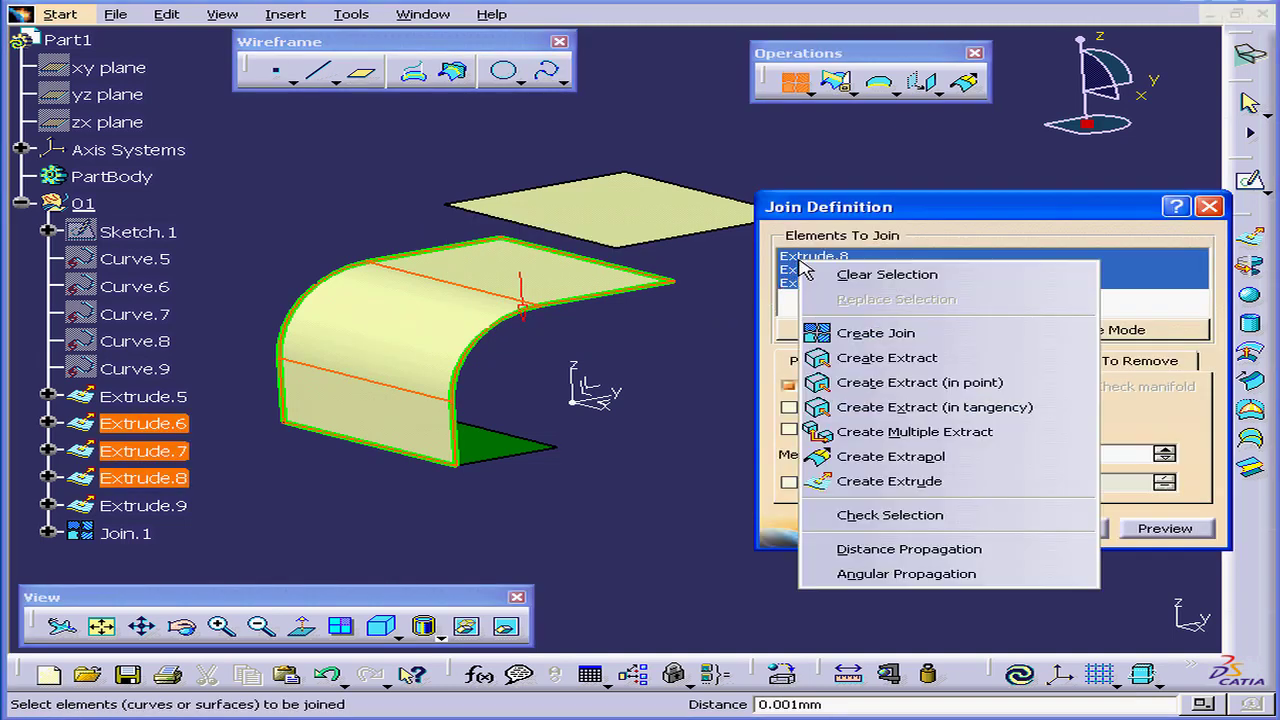
Step: Clear the join list and select Extrude.9 and Extrude.8 as the elements to join
{"action": "left_click", "coordinate": [848, 274]}
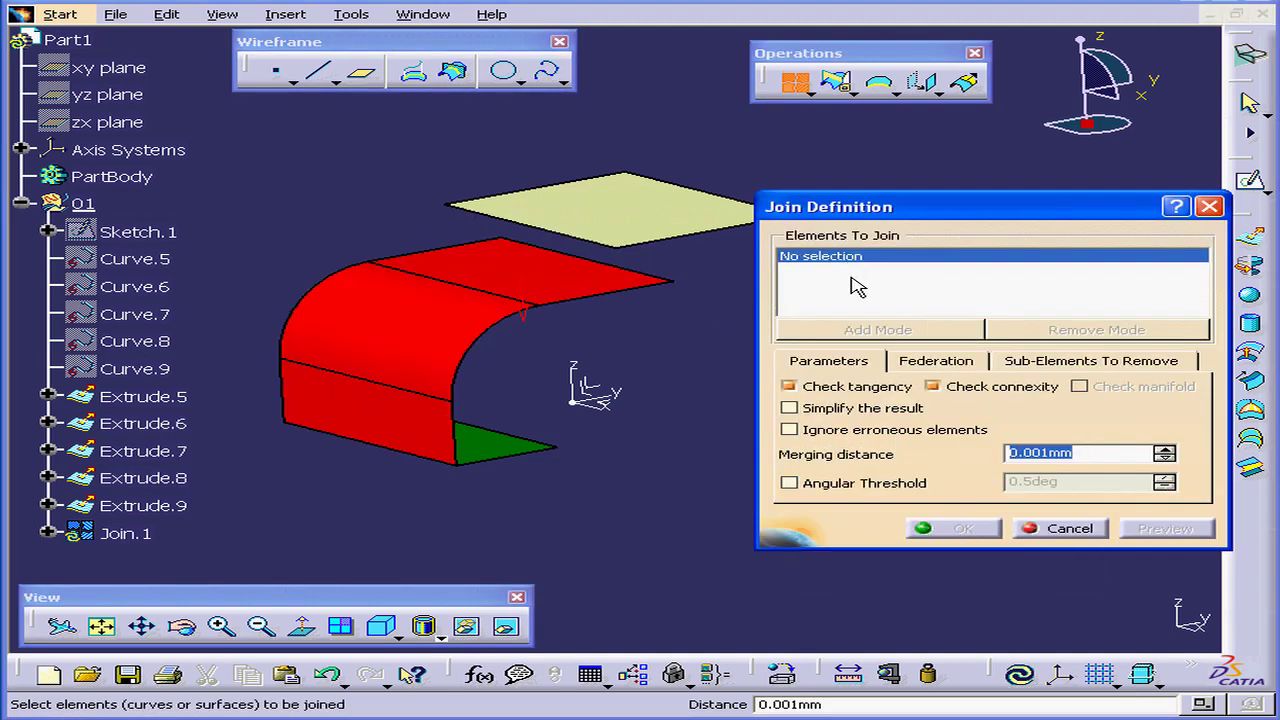
{"action": "left_click", "coordinate": [670, 214]}
{"action": "left_click", "coordinate": [568, 268]}
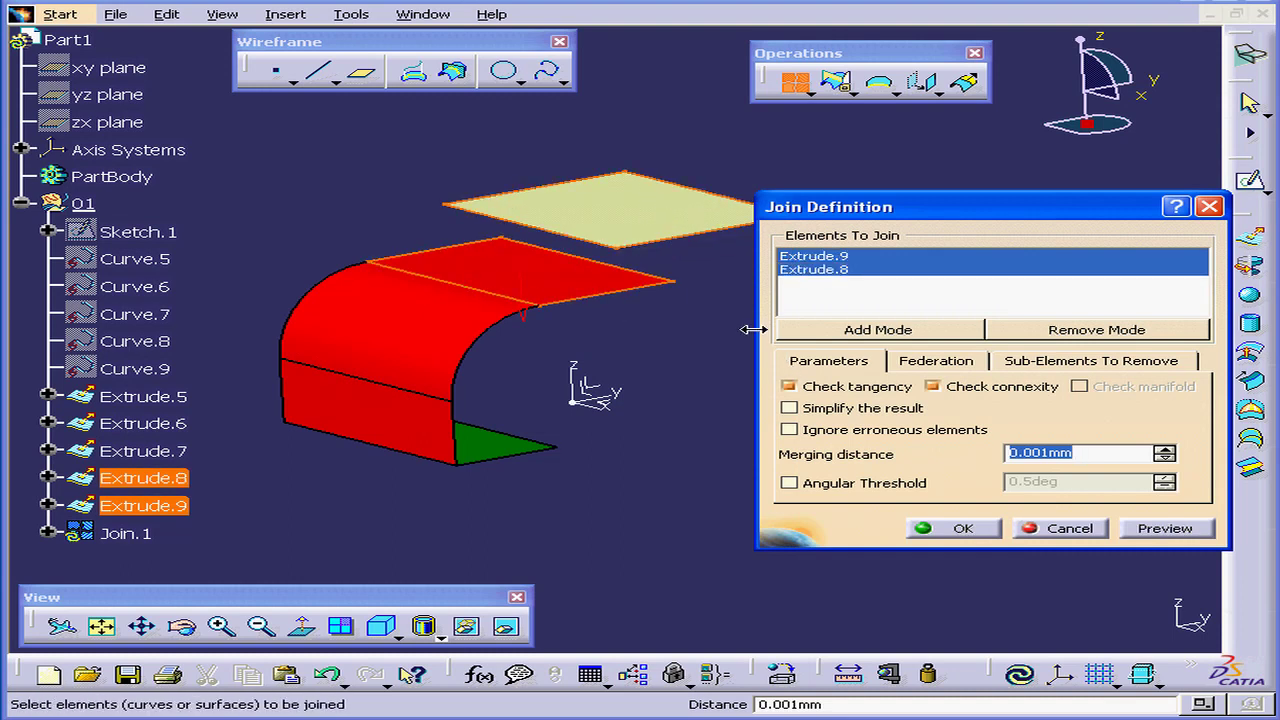
Step: Check the two surfaces' connected domains, which shows no topology problem
{"action": "right_click", "coordinate": [840, 262]}
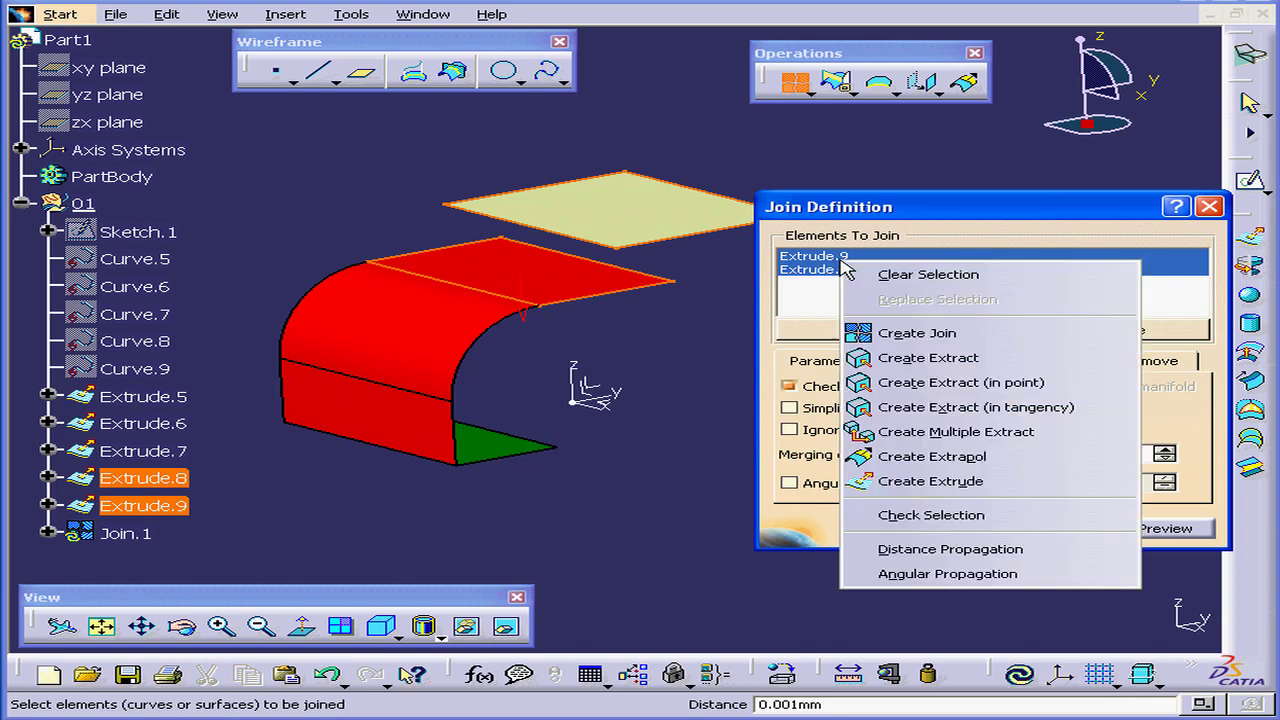
{"action": "left_click", "coordinate": [1000, 515]}
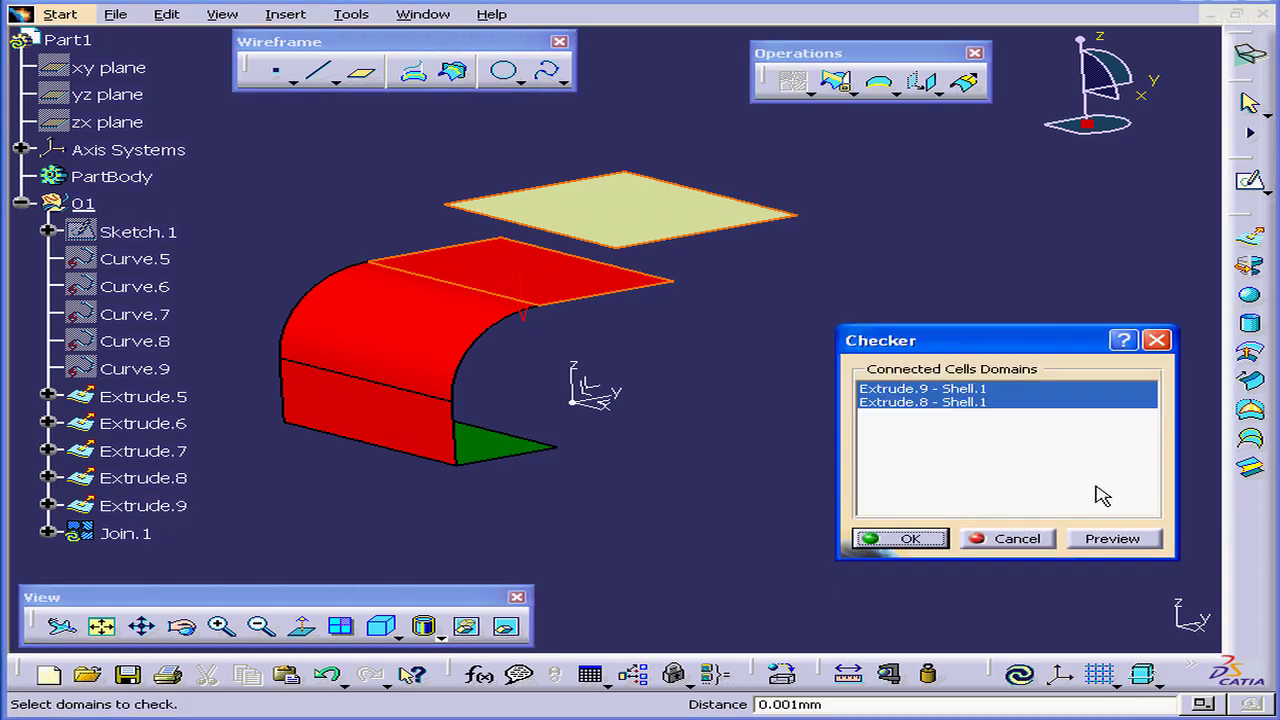
{"action": "left_click", "coordinate": [1146, 545]}
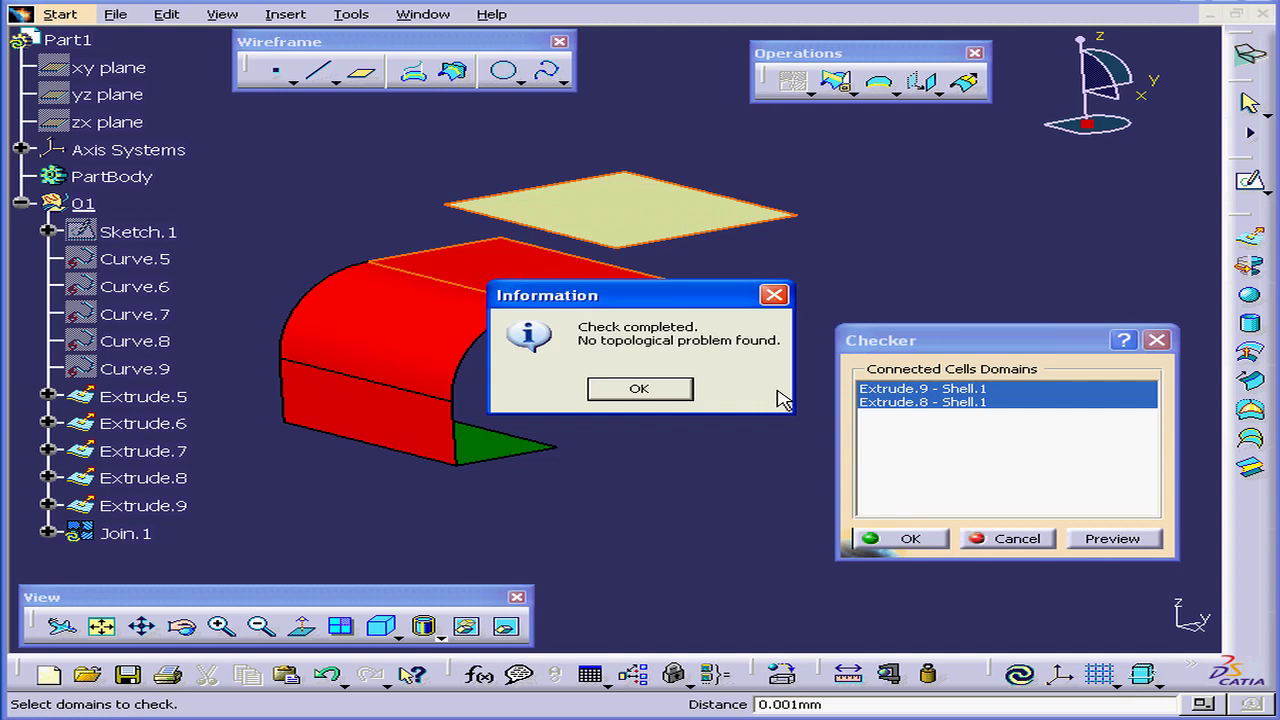
{"action": "left_click", "coordinate": [652, 393]}
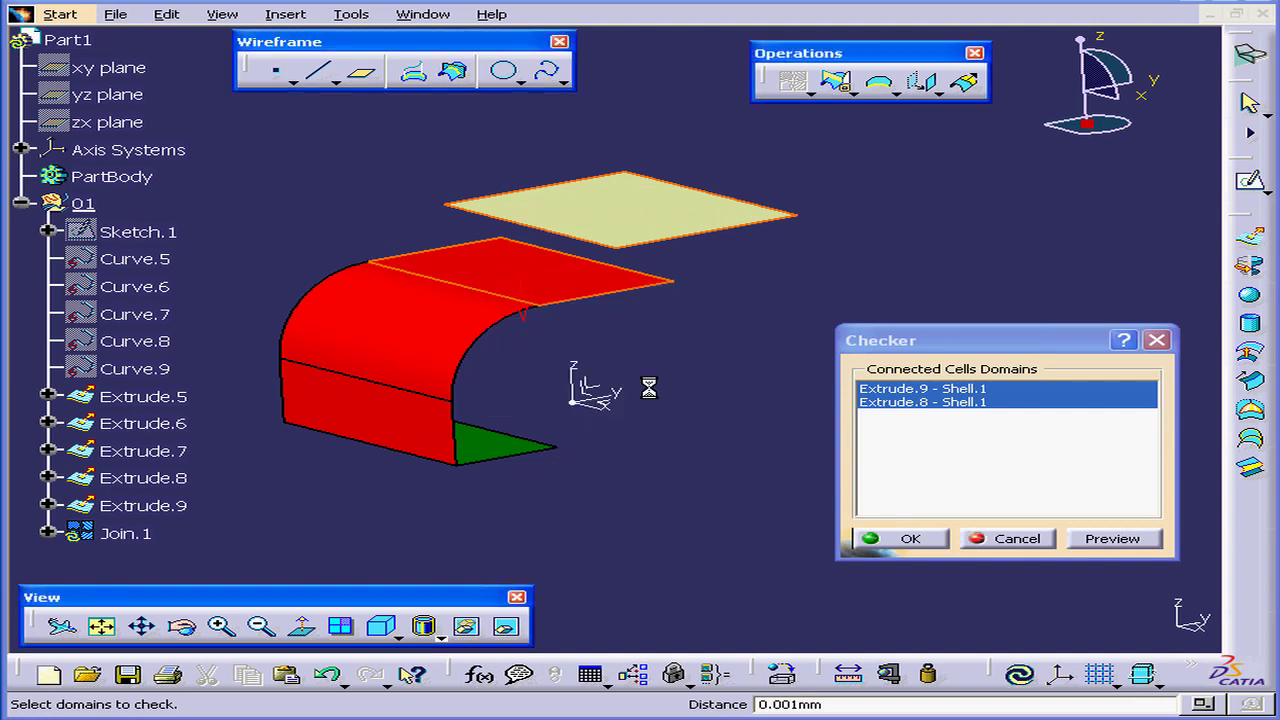
{"action": "left_click", "coordinate": [922, 538]}
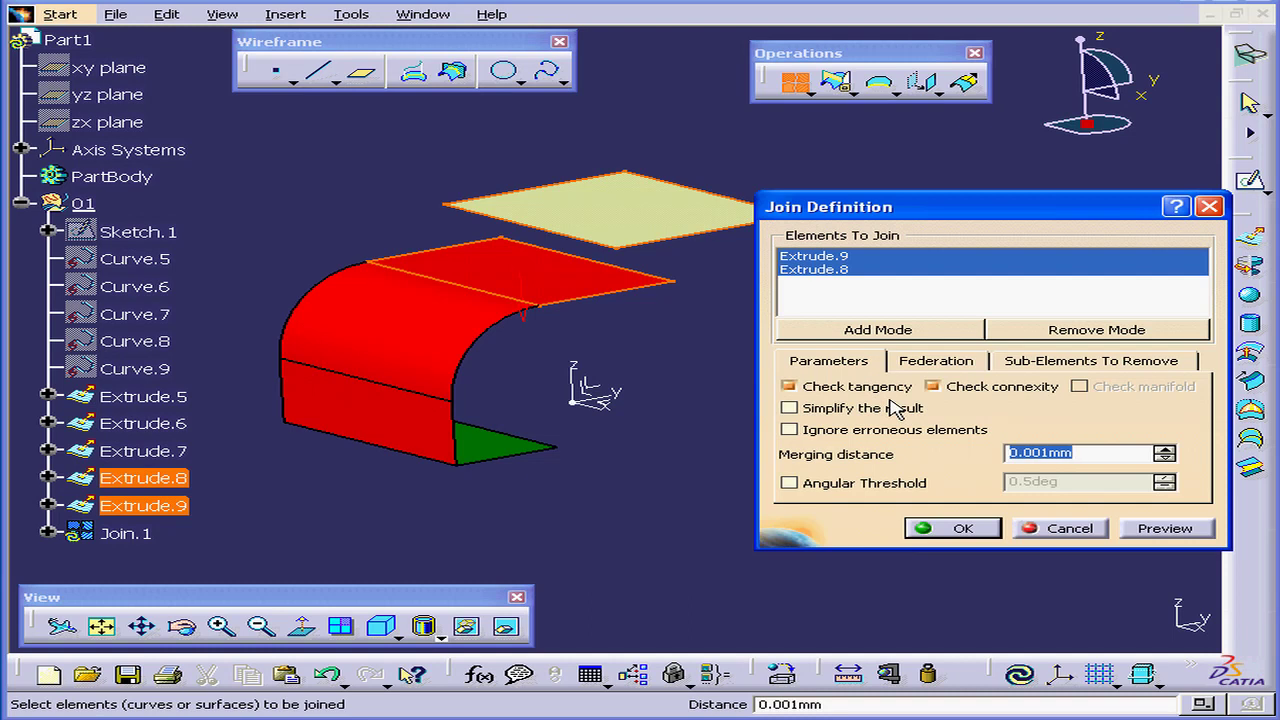
Step: Preview the Extrude.8–Extrude.9 join and acknowledge the non-connex error of 2 domains
{"action": "left_click", "coordinate": [1165, 528]}
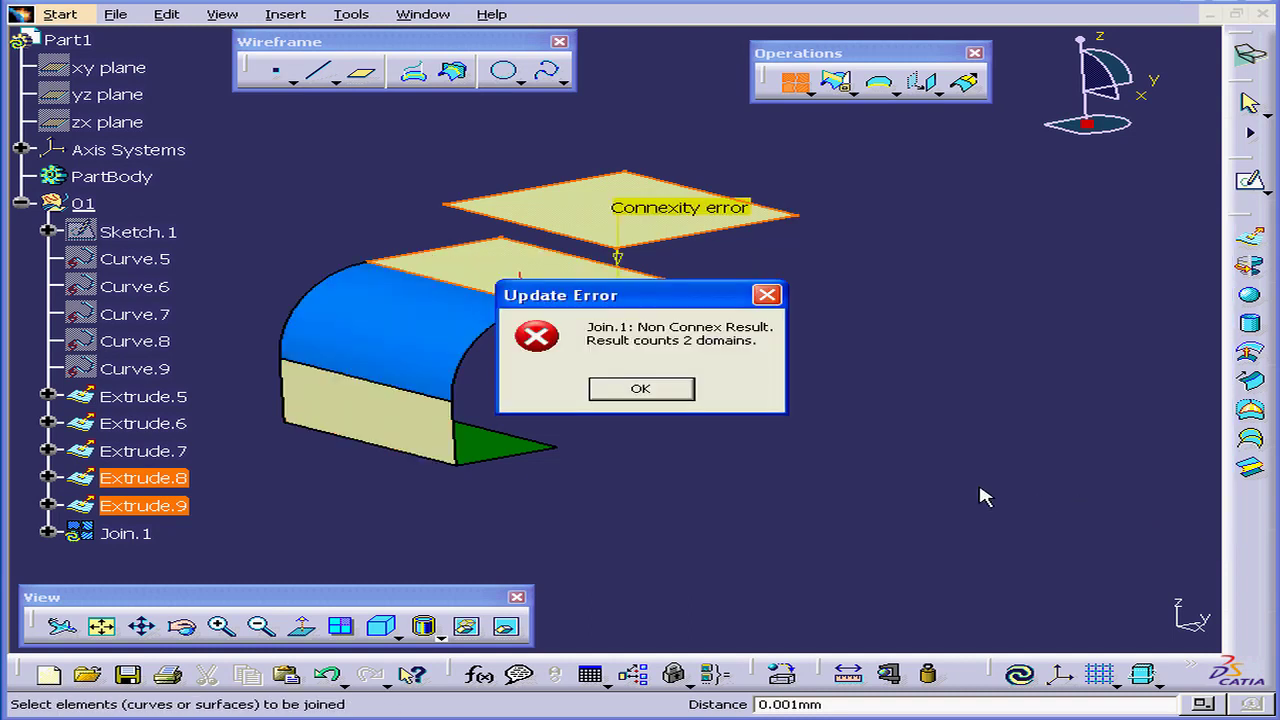
{"action": "left_click_drag", "start_coordinate": [713, 299], "coordinate": [928, 316]}
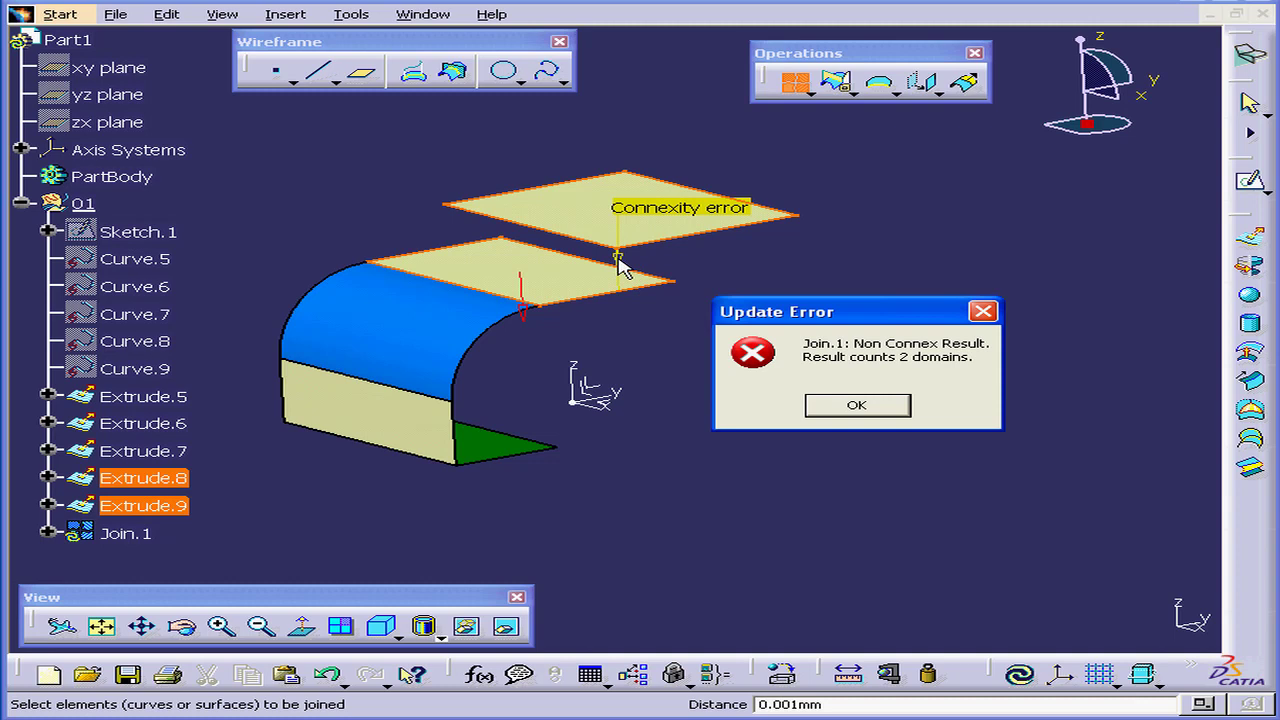
{"action": "left_click", "coordinate": [857, 406]}
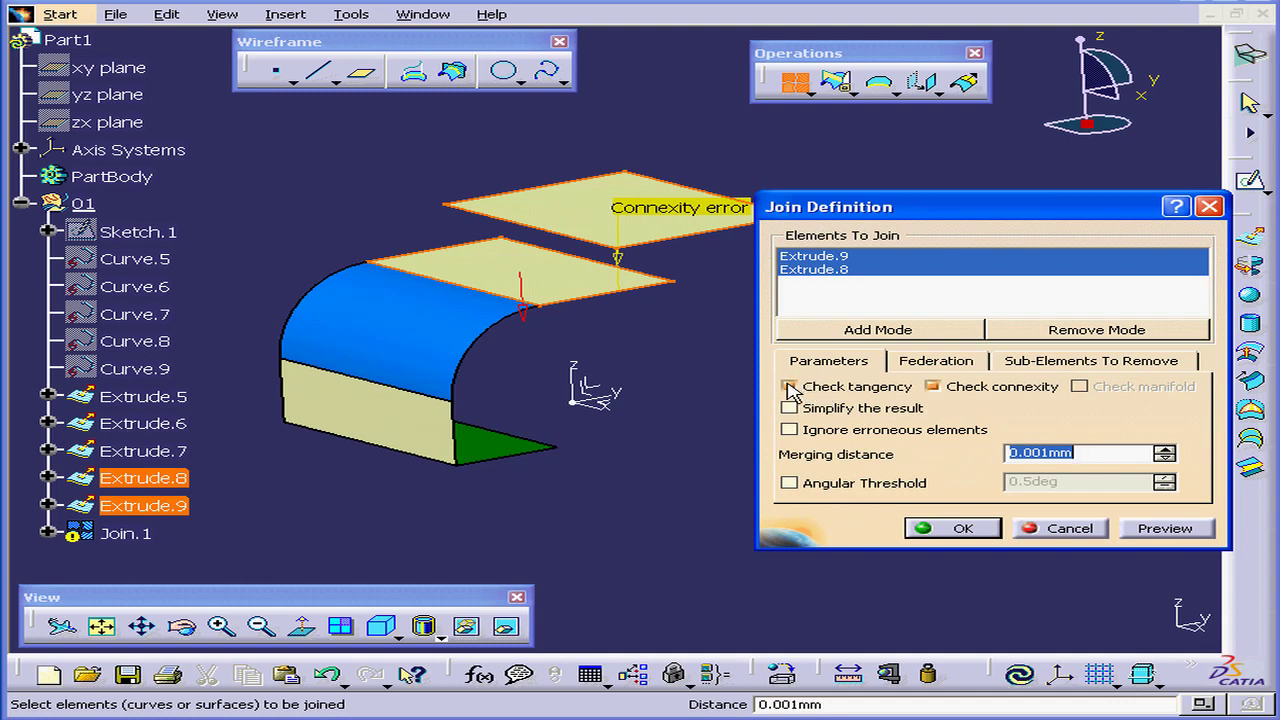
Step: Turn off the tangency and connexity checks and create Join.1 from Extrude.8 and Extrude.9
{"action": "left_click", "coordinate": [790, 387]}
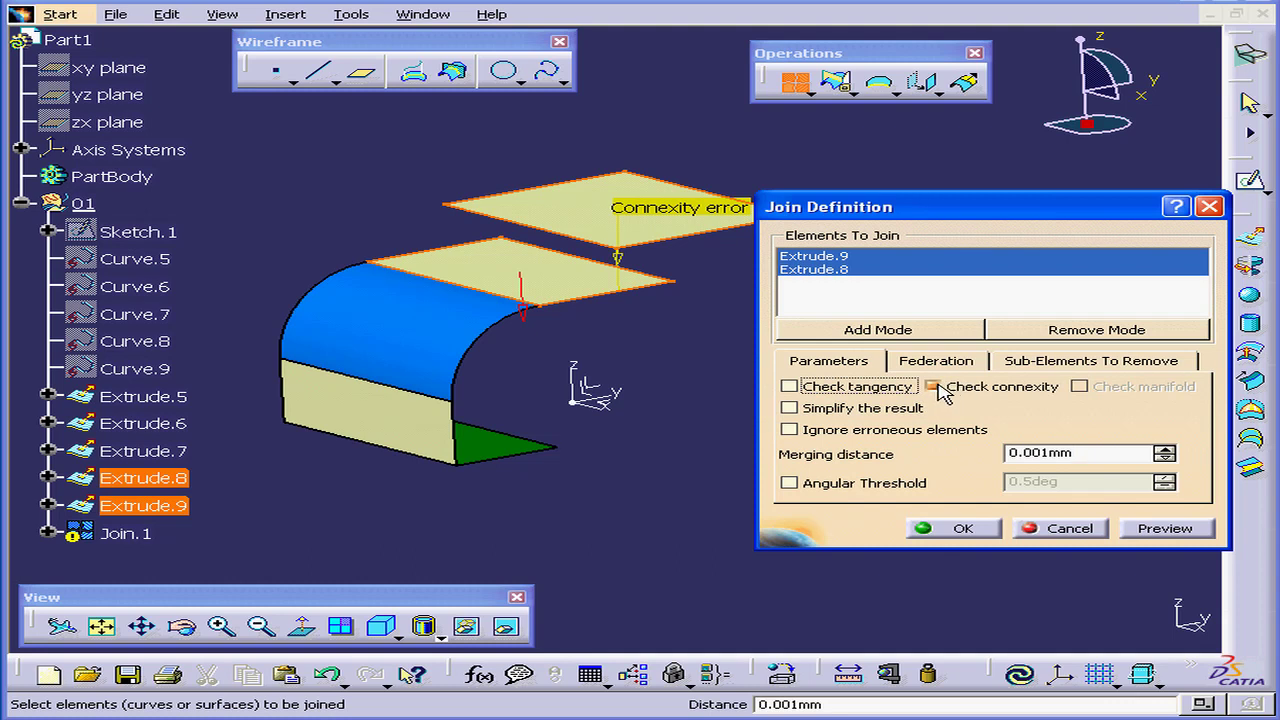
{"action": "left_click", "coordinate": [1175, 533]}
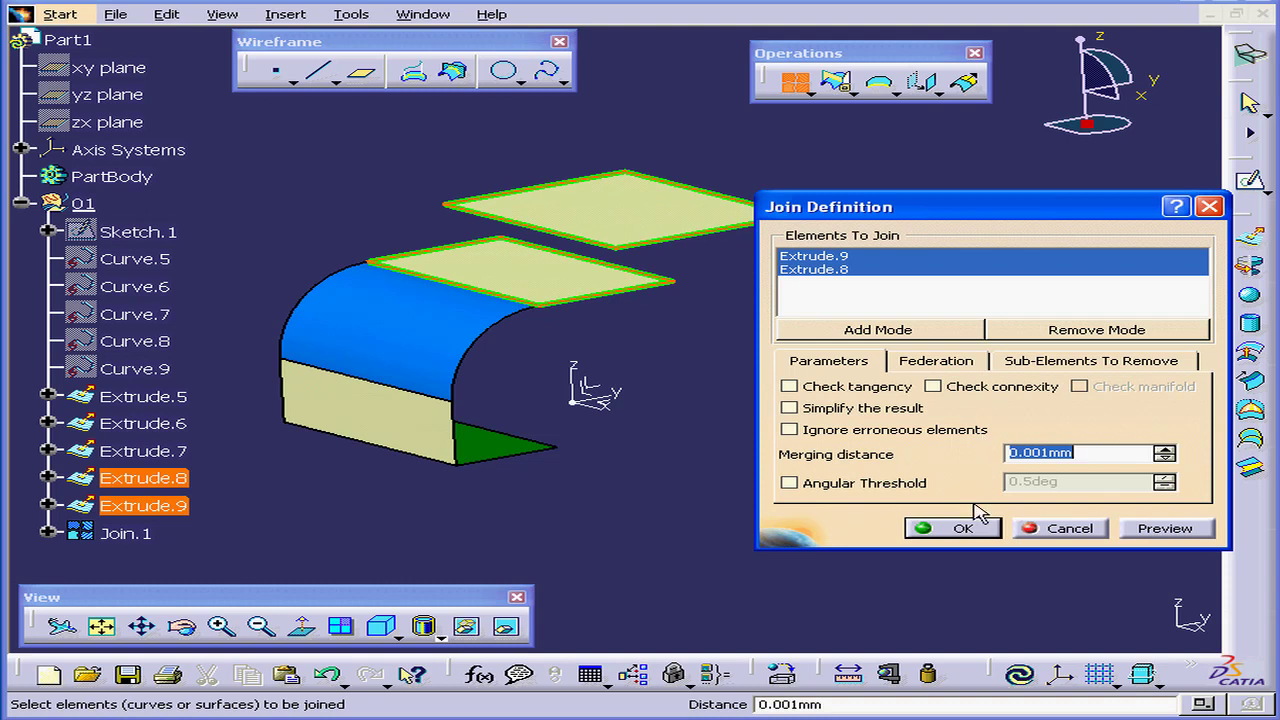
{"action": "left_click", "coordinate": [975, 532]}
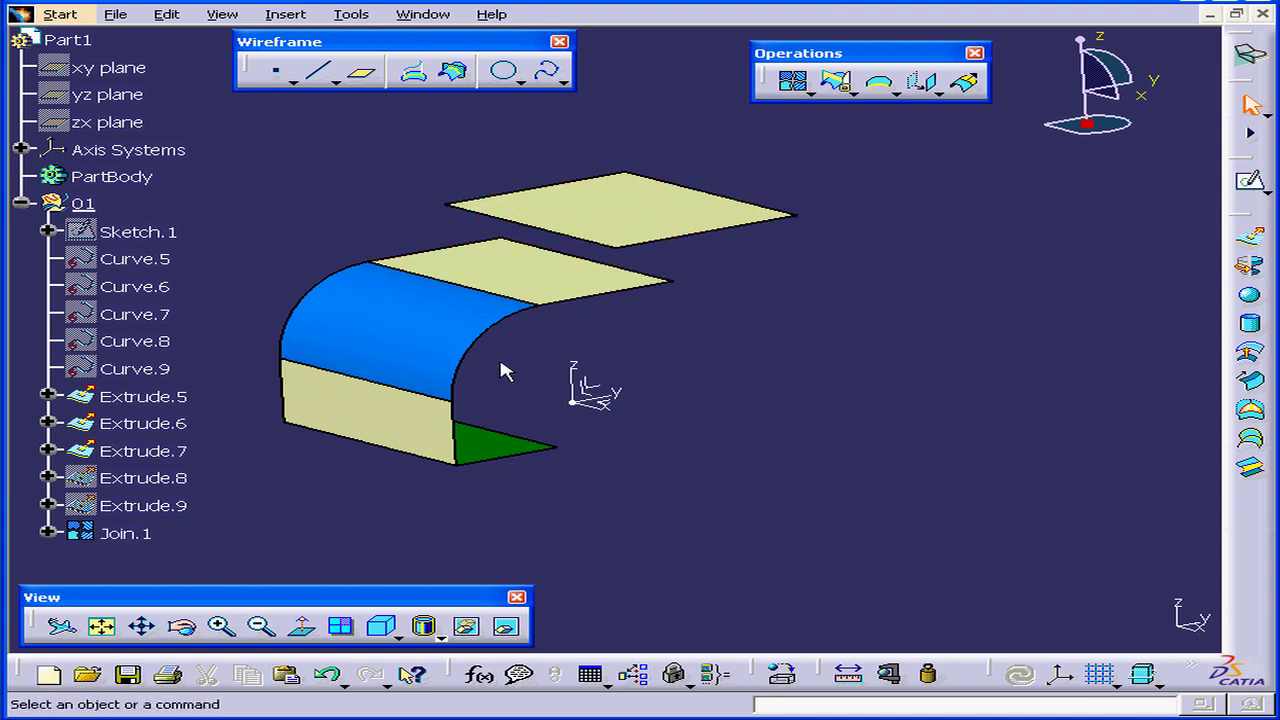
Step: Reopen Join.1's definition, cancel it unchanged, then bring up Join.1's context menu
{"action": "double_click", "coordinate": [126, 533]}
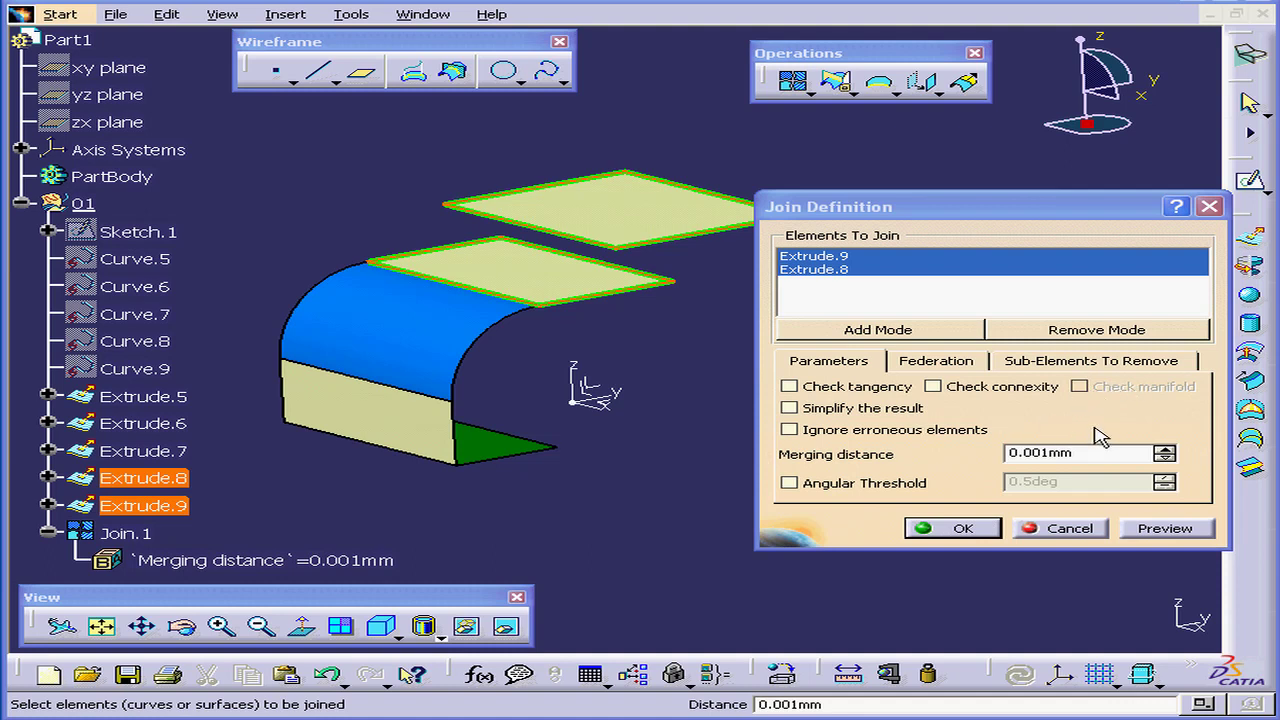
{"action": "left_click", "coordinate": [1090, 536]}
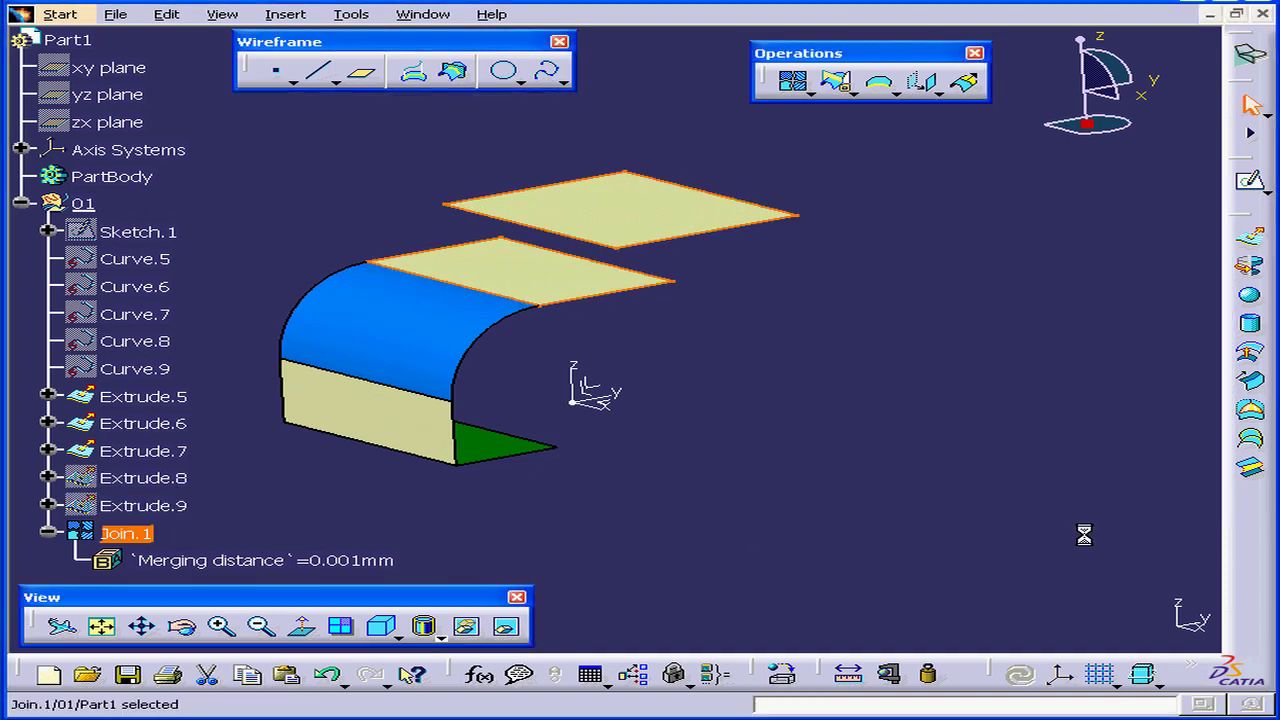
{"action": "right_click", "coordinate": [130, 535]}
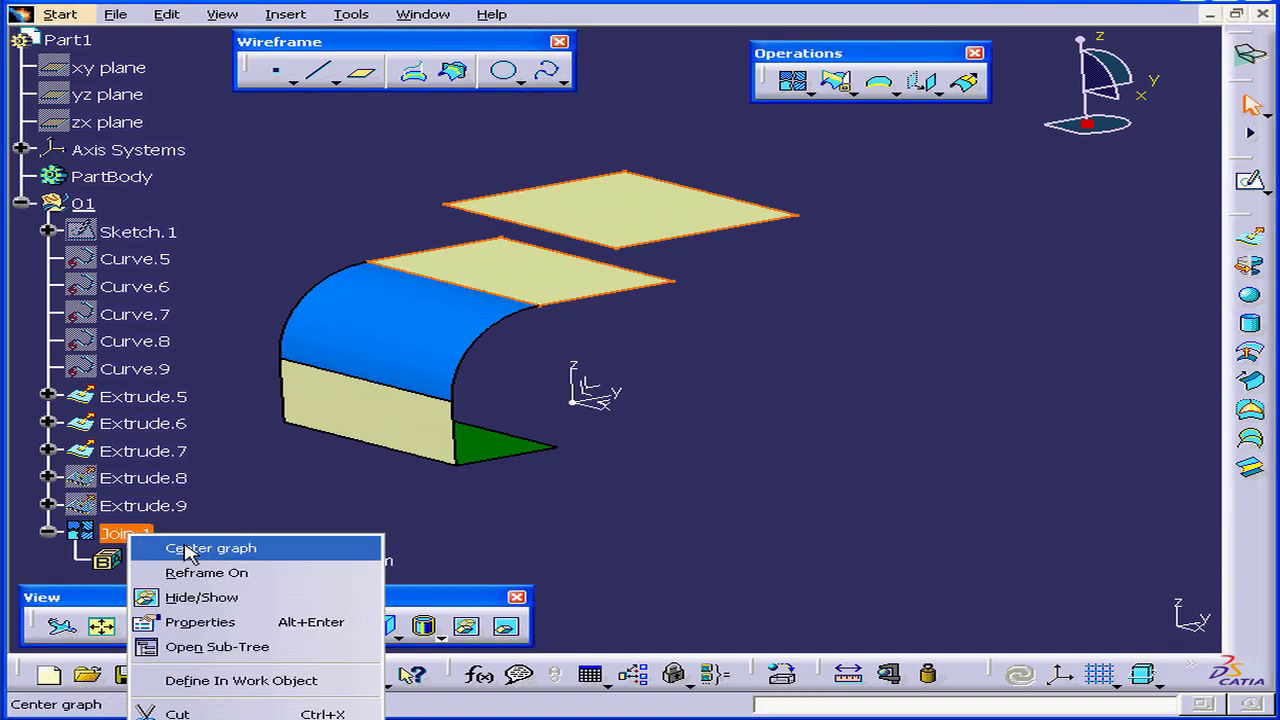
Step: Delete Join.1 and hide Extrude.5 through Extrude.9
{"action": "left_click", "coordinate": [180, 719]}
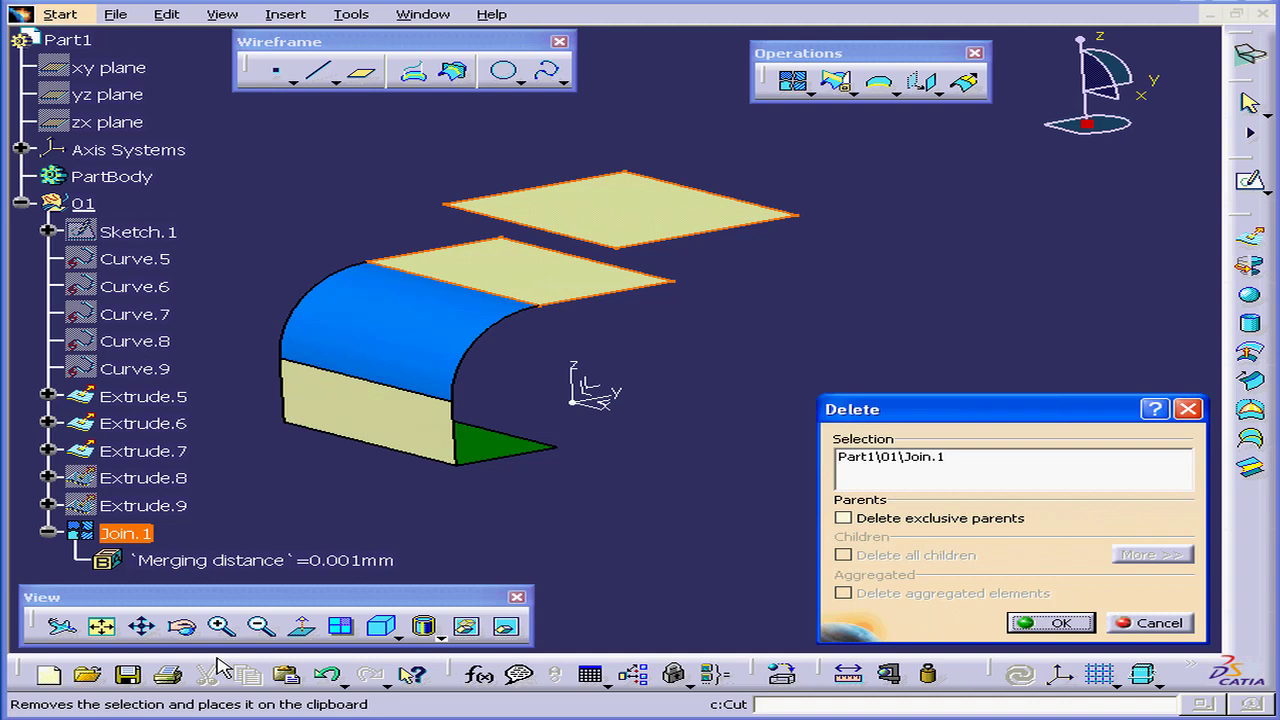
{"action": "left_click", "coordinate": [1057, 618]}
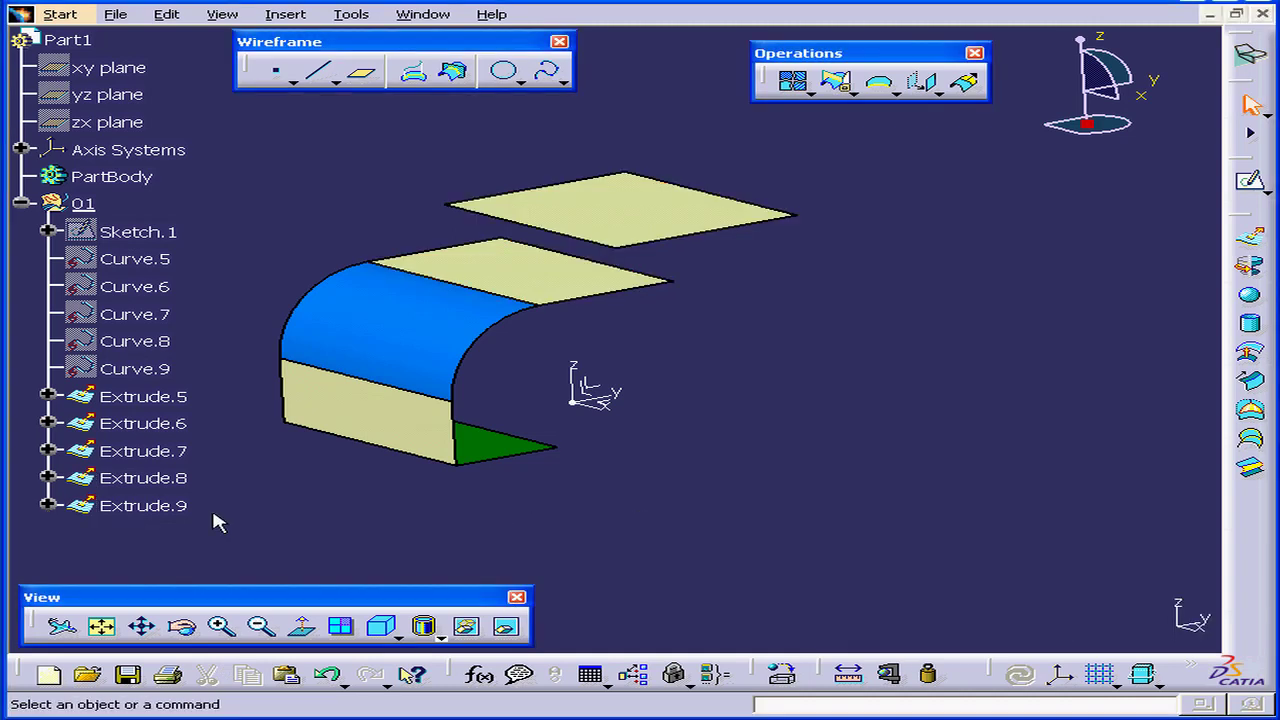
{"action": "left_click", "coordinate": [162, 508]}
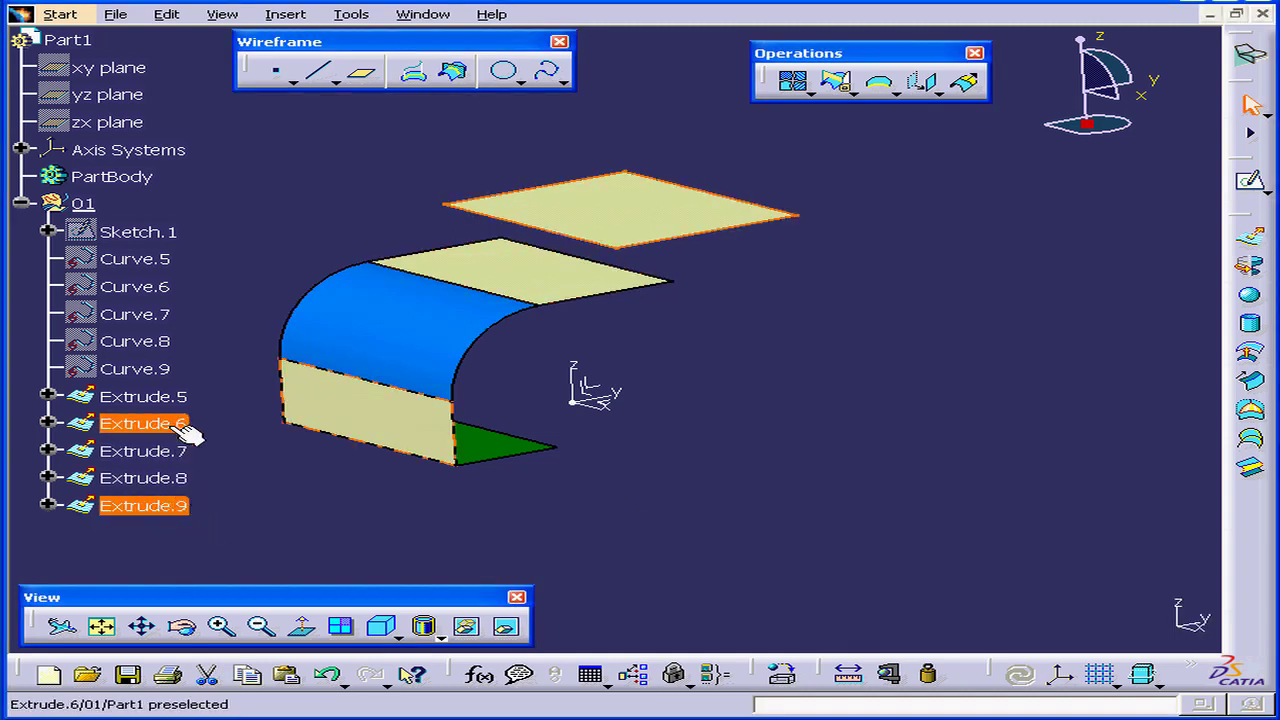
{"action": "left_click", "coordinate": [150, 397], "text": "shift"}
{"action": "right_click", "coordinate": [148, 405]}
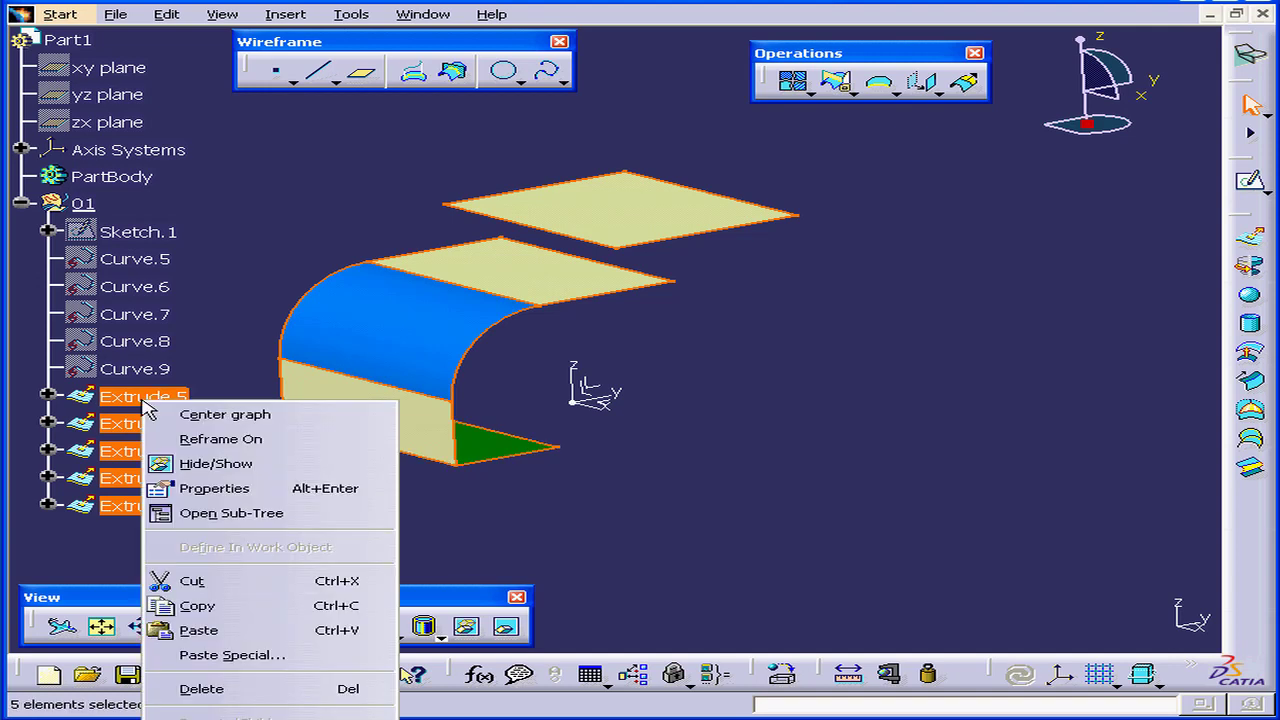
{"action": "left_click", "coordinate": [216, 464]}
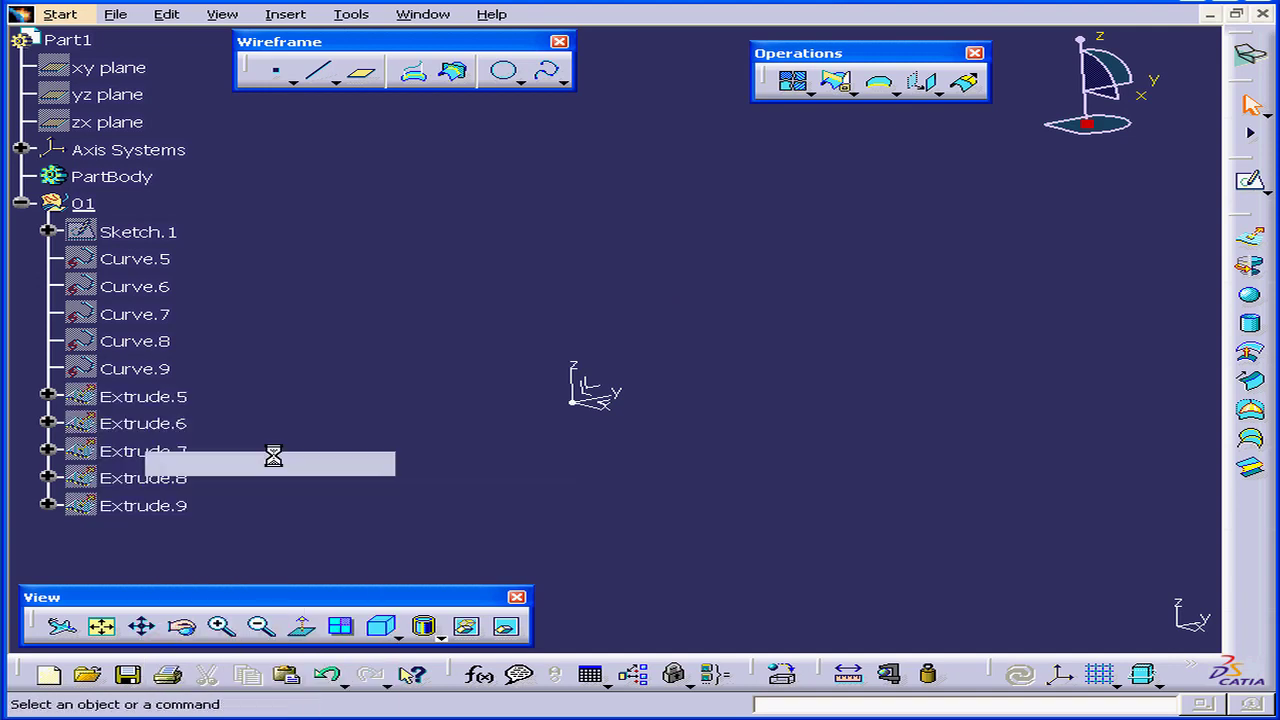
Step: Show Curve.5 through Curve.9 in the viewport
{"action": "left_click", "coordinate": [150, 372]}
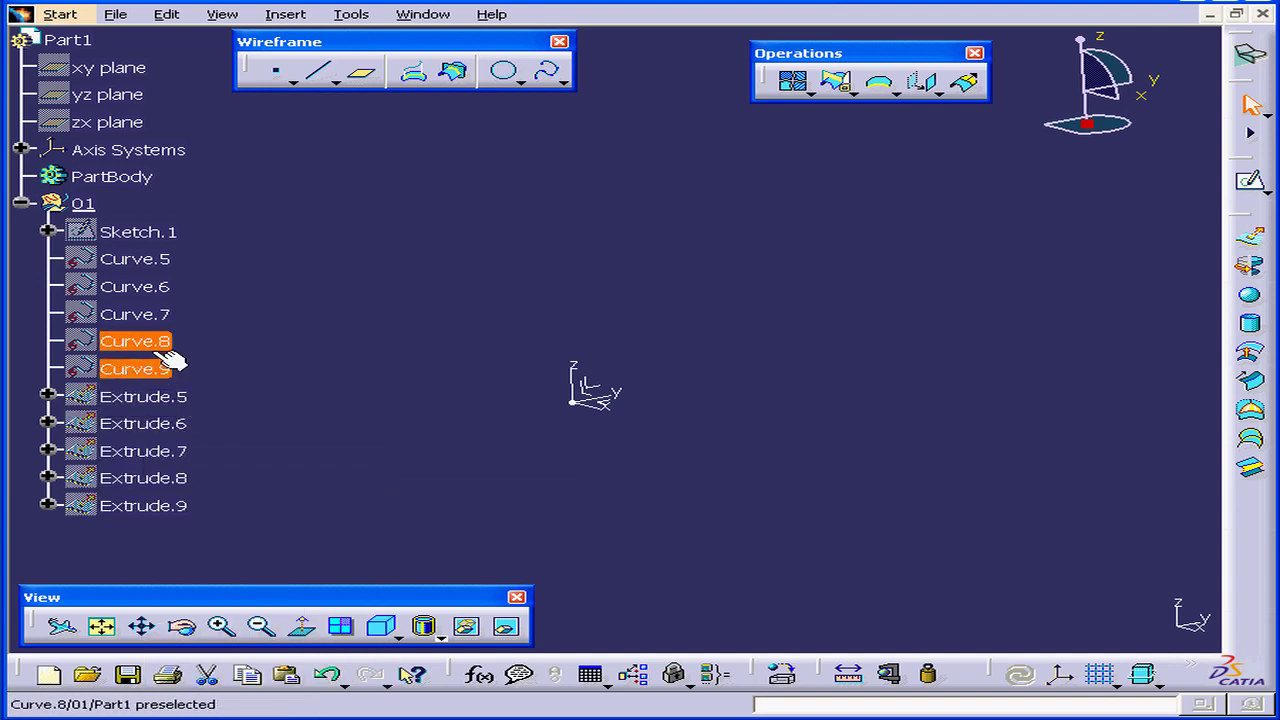
{"action": "left_click", "coordinate": [160, 262], "text": "shift"}
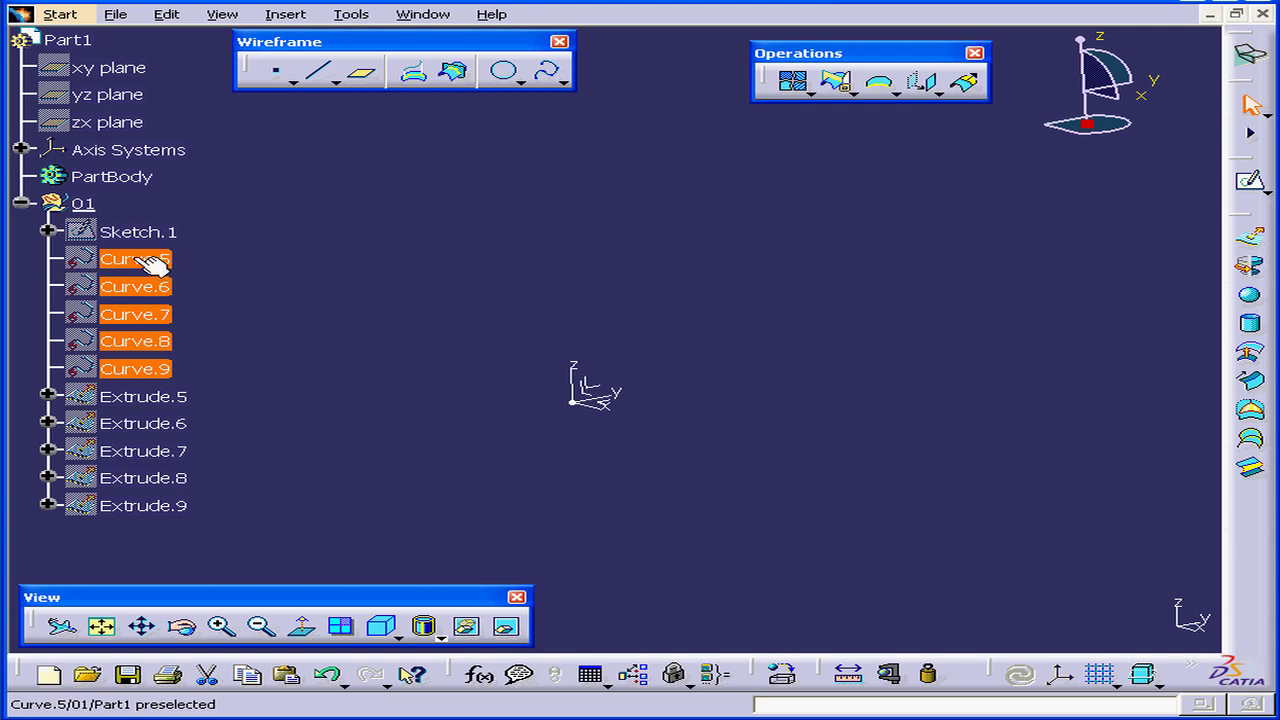
{"action": "right_click", "coordinate": [140, 261]}
{"action": "left_click", "coordinate": [240, 324]}
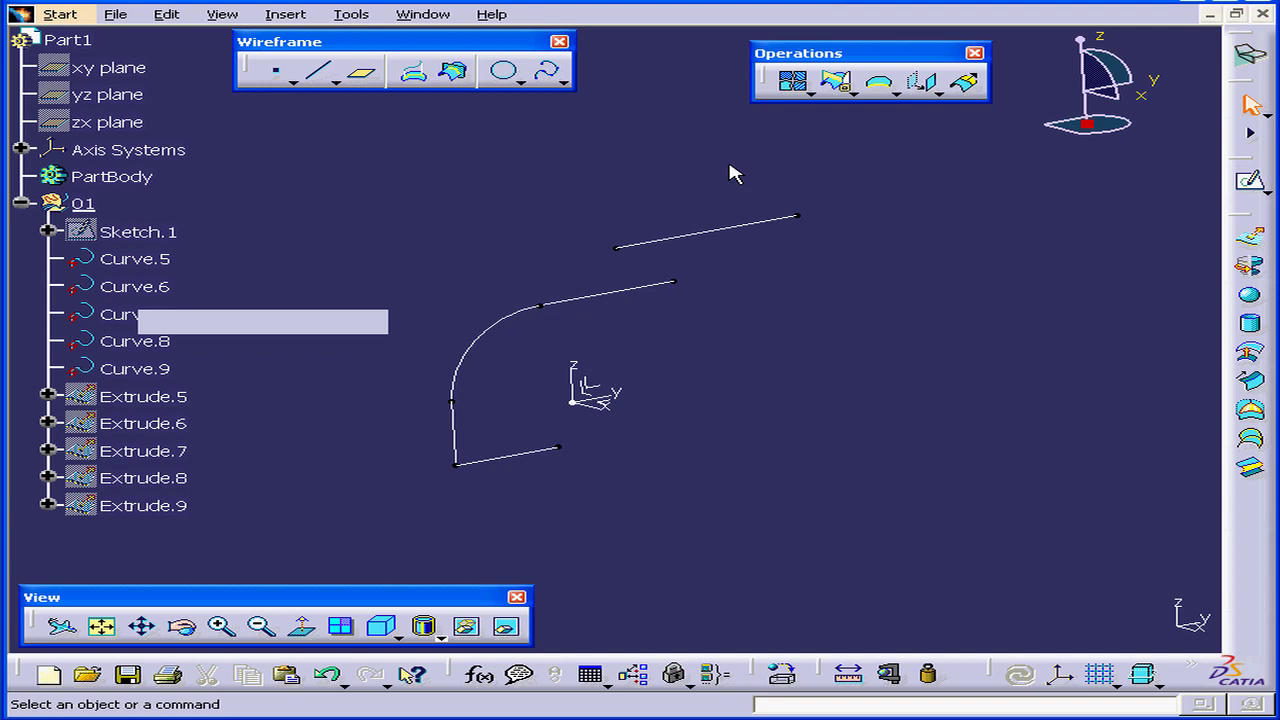
Step: Start a join of Curve.5 and Curve.6, then cancel it so no Join is created
{"action": "left_click", "coordinate": [792, 82]}
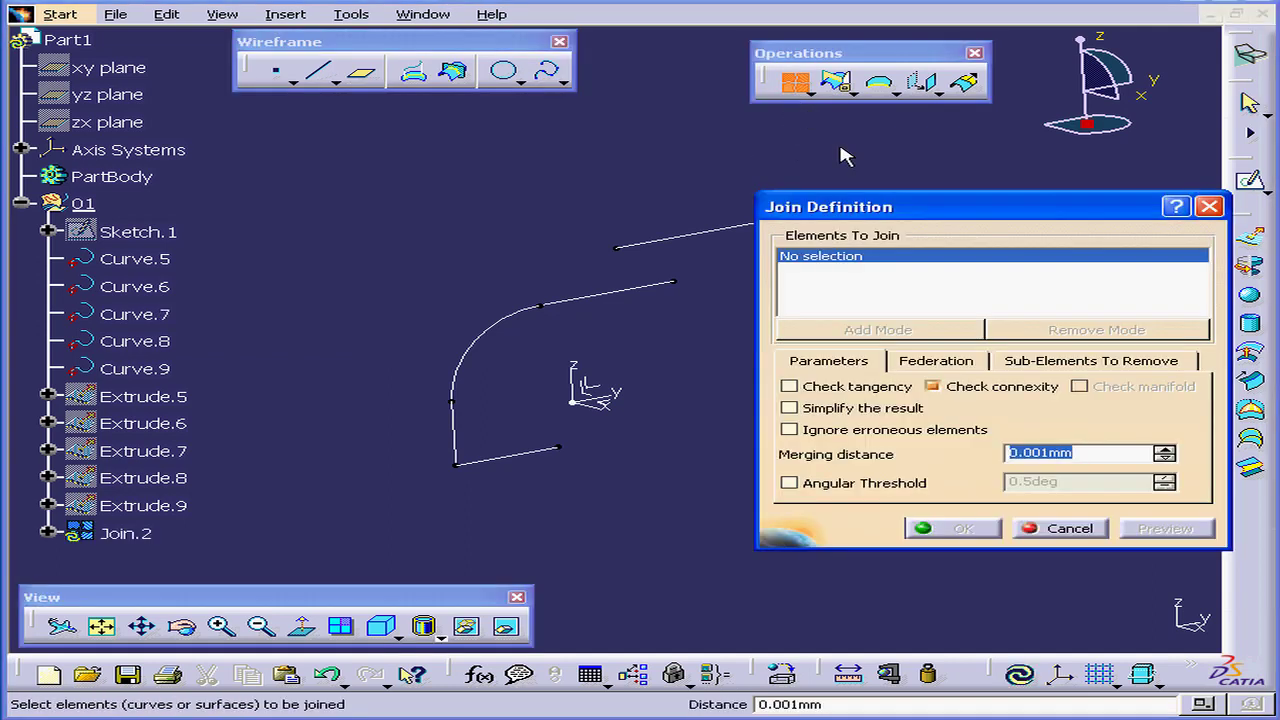
{"action": "left_click", "coordinate": [623, 291]}
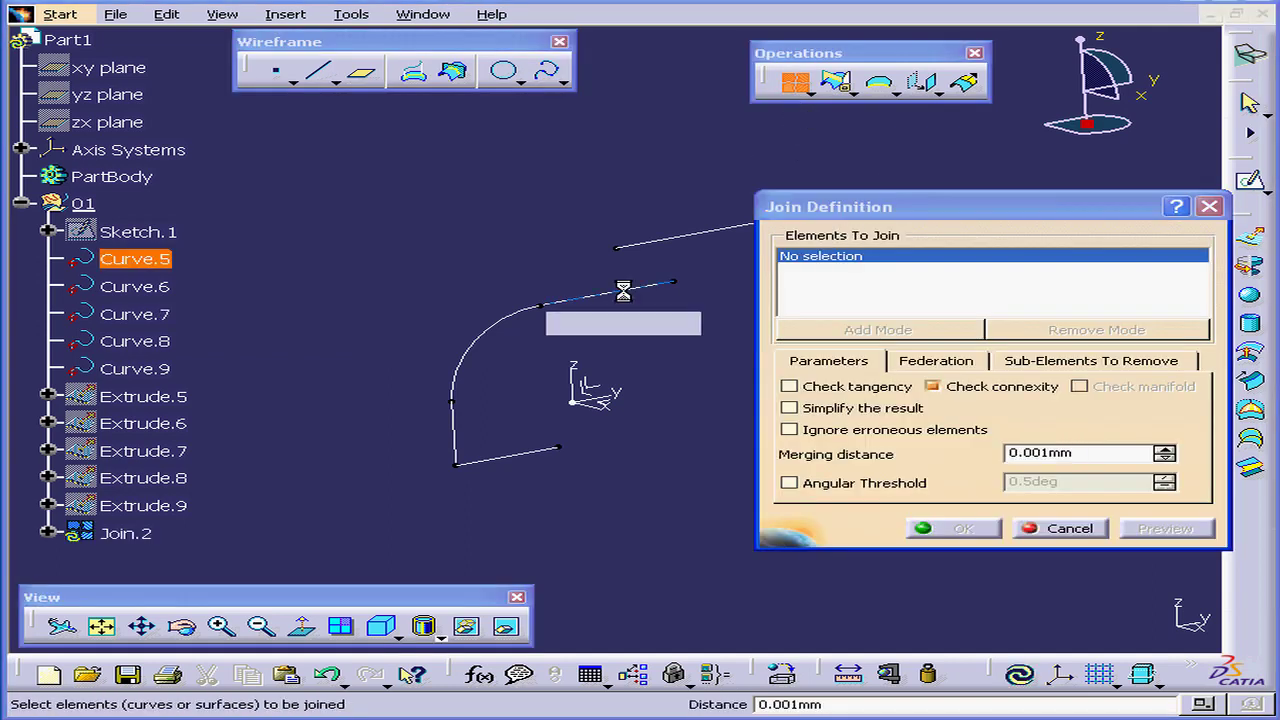
{"action": "left_click", "coordinate": [520, 325]}
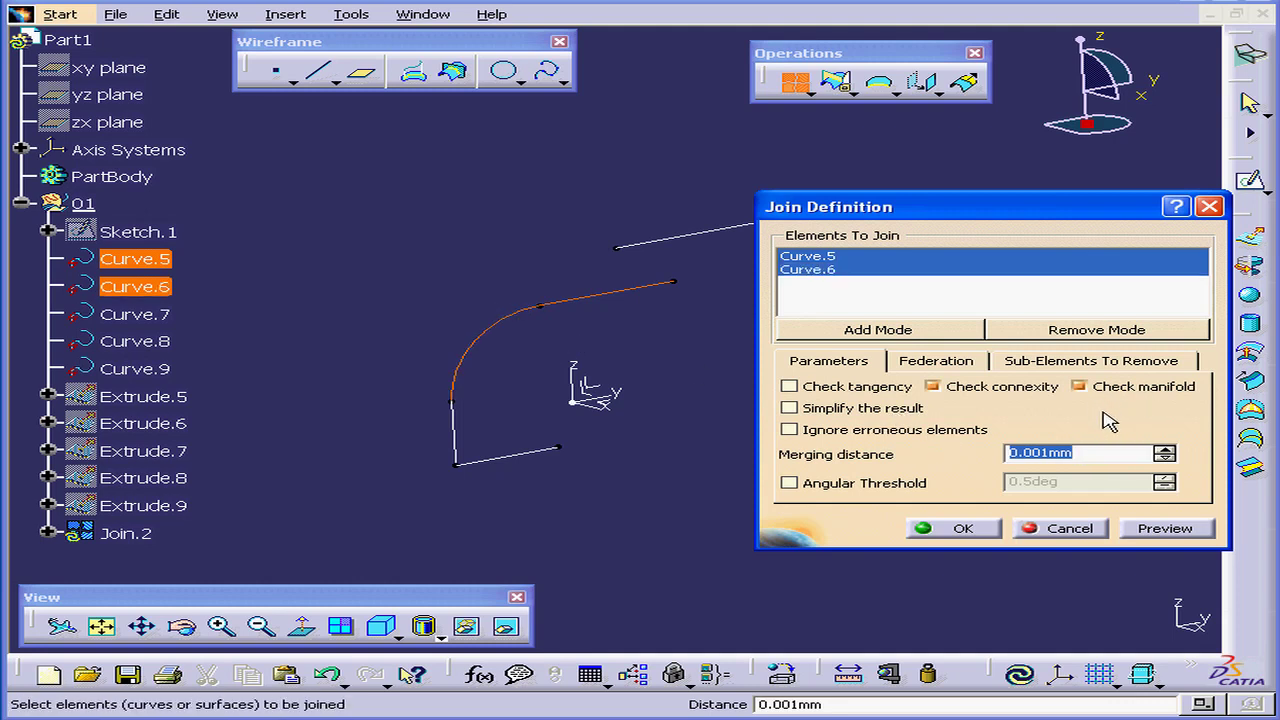
{"action": "key", "text": "Tab"}
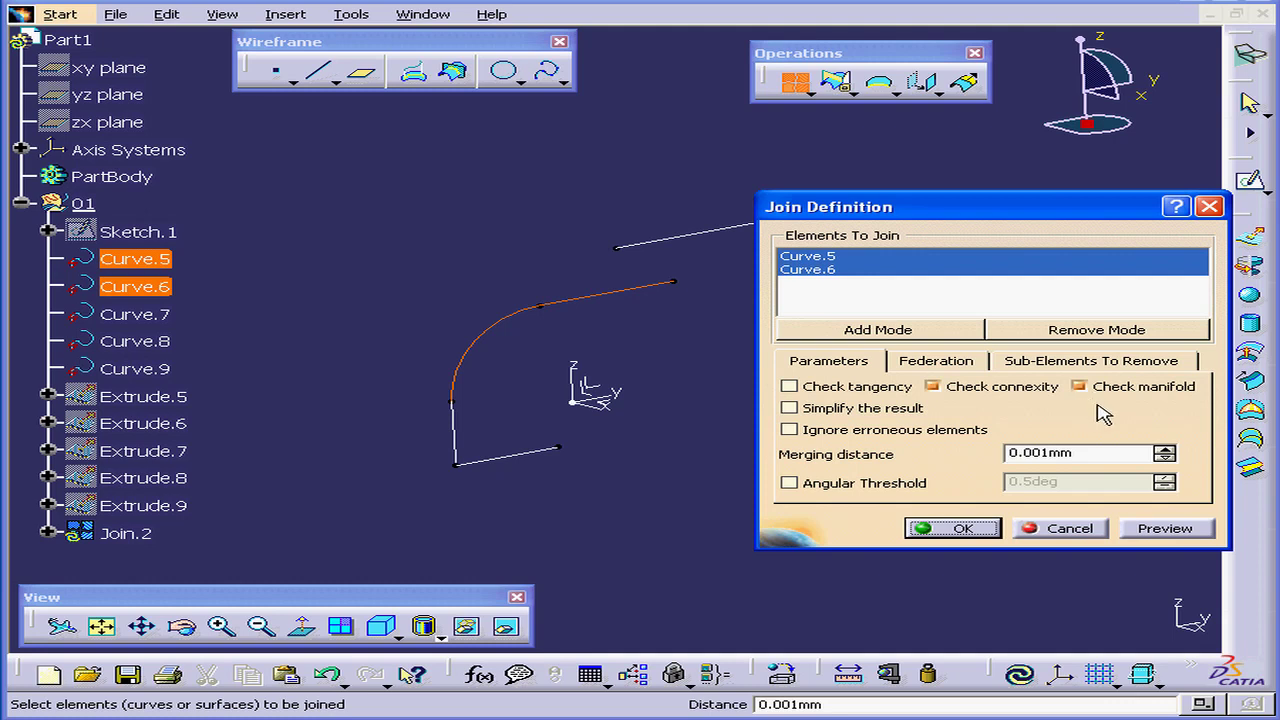
{"action": "left_click", "coordinate": [1080, 530]}
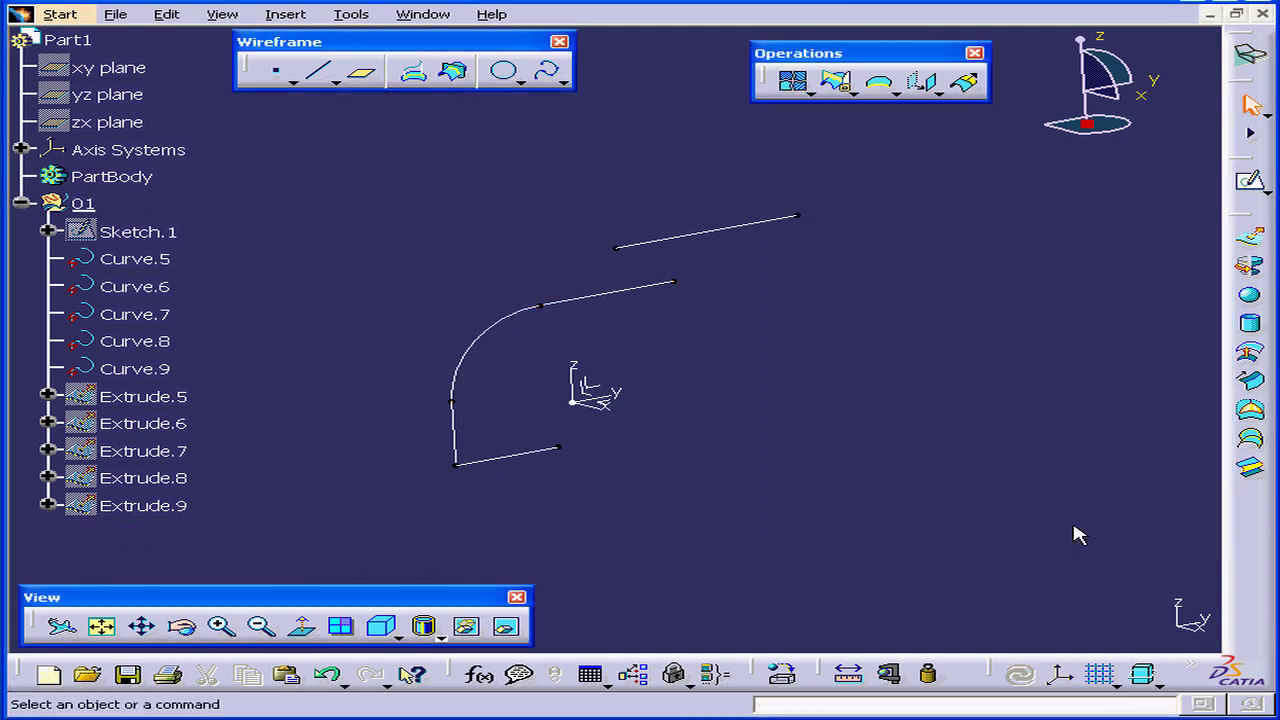
Step: Hide Curve.5 through Curve.9
{"action": "left_click", "coordinate": [160, 372]}
{"action": "left_click", "coordinate": [158, 262], "text": "shift"}
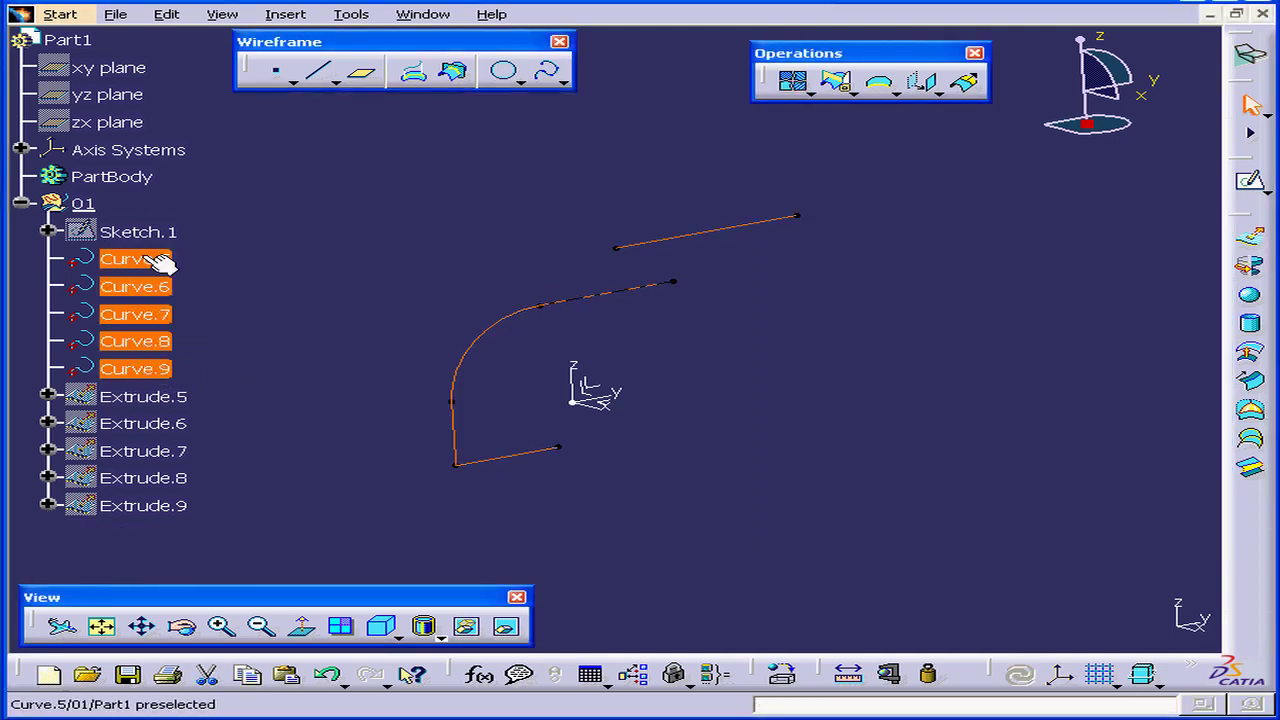
{"action": "right_click", "coordinate": [158, 262]}
{"action": "left_click", "coordinate": [214, 322]}
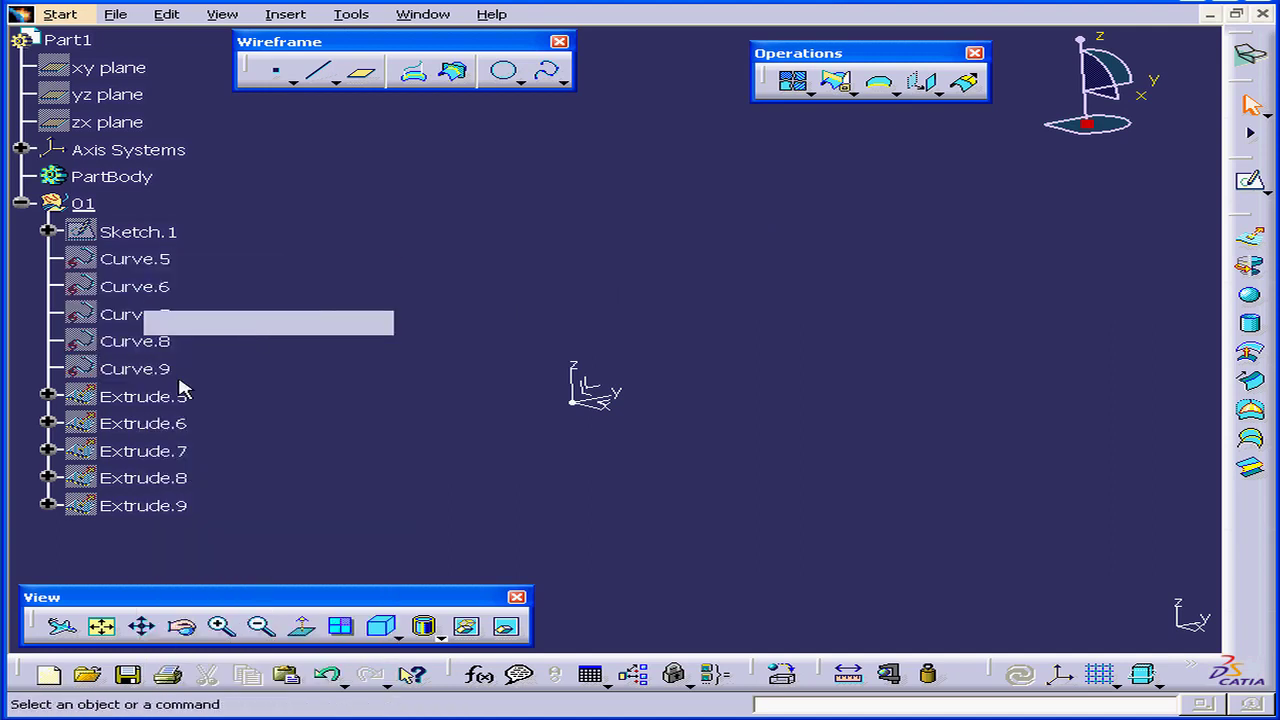
Step: Show the Extrude.5 through Extrude.9 surfaces in the 3D view
{"action": "left_click", "coordinate": [172, 398]}
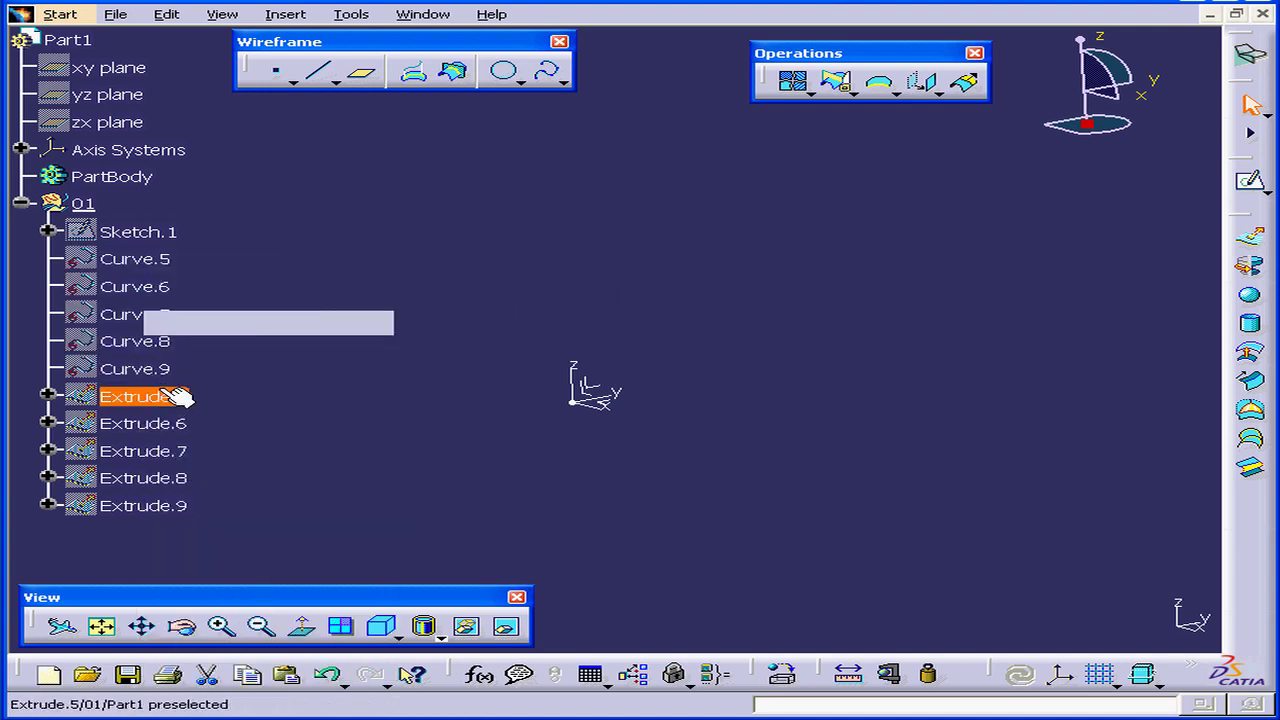
{"action": "left_click", "coordinate": [157, 507], "text": "shift"}
{"action": "right_click", "coordinate": [148, 500]}
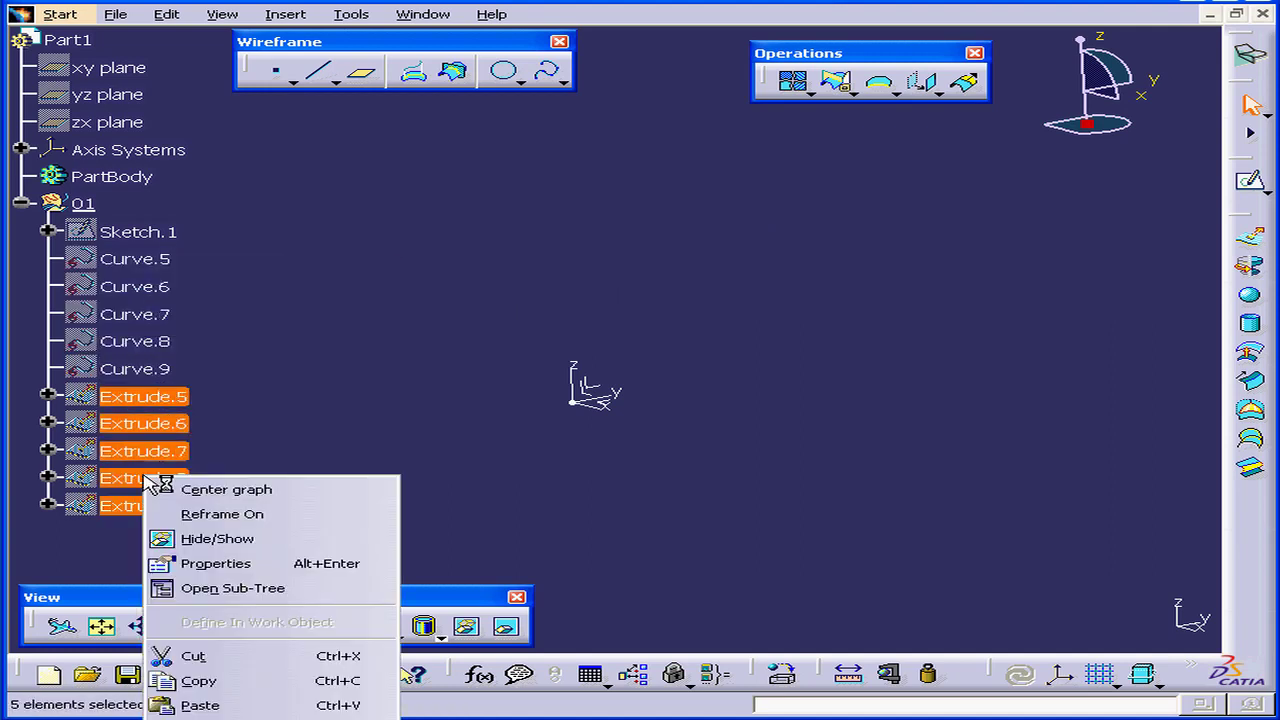
{"action": "left_click", "coordinate": [268, 541]}
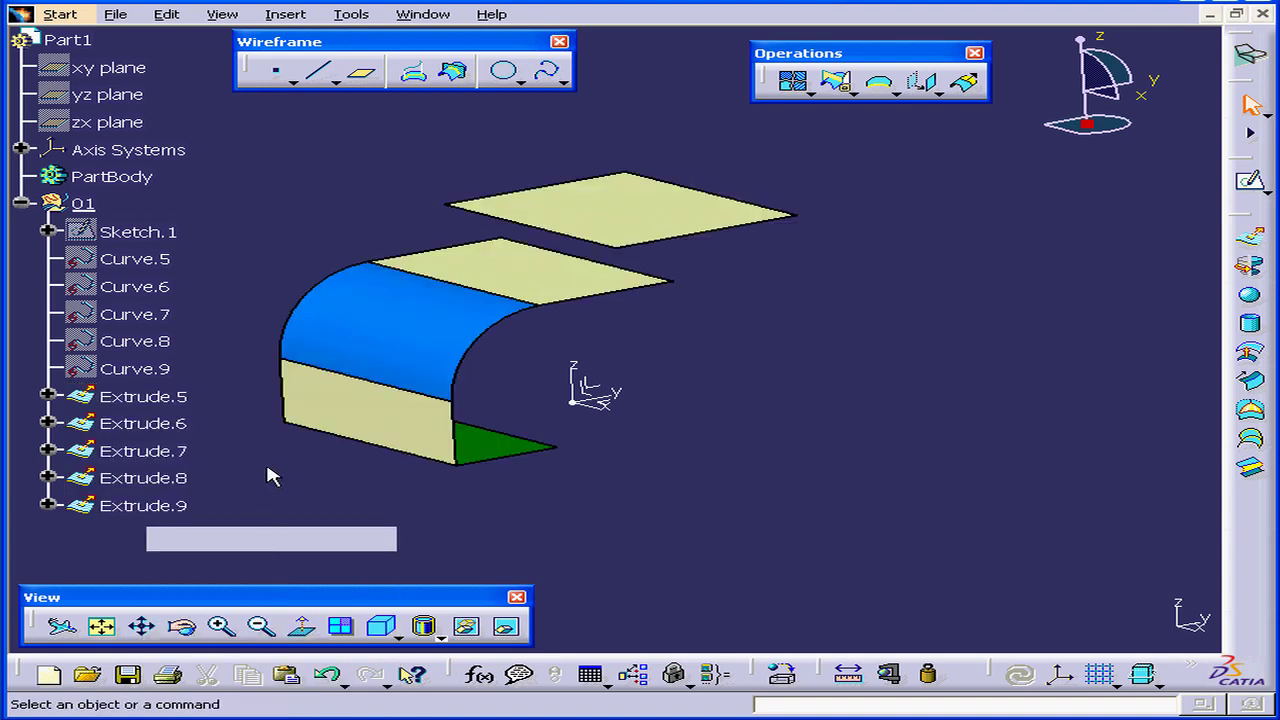
Step: Join Extrude.8, Extrude.7 and Extrude.6 into Join.2
{"action": "left_click", "coordinate": [794, 82]}
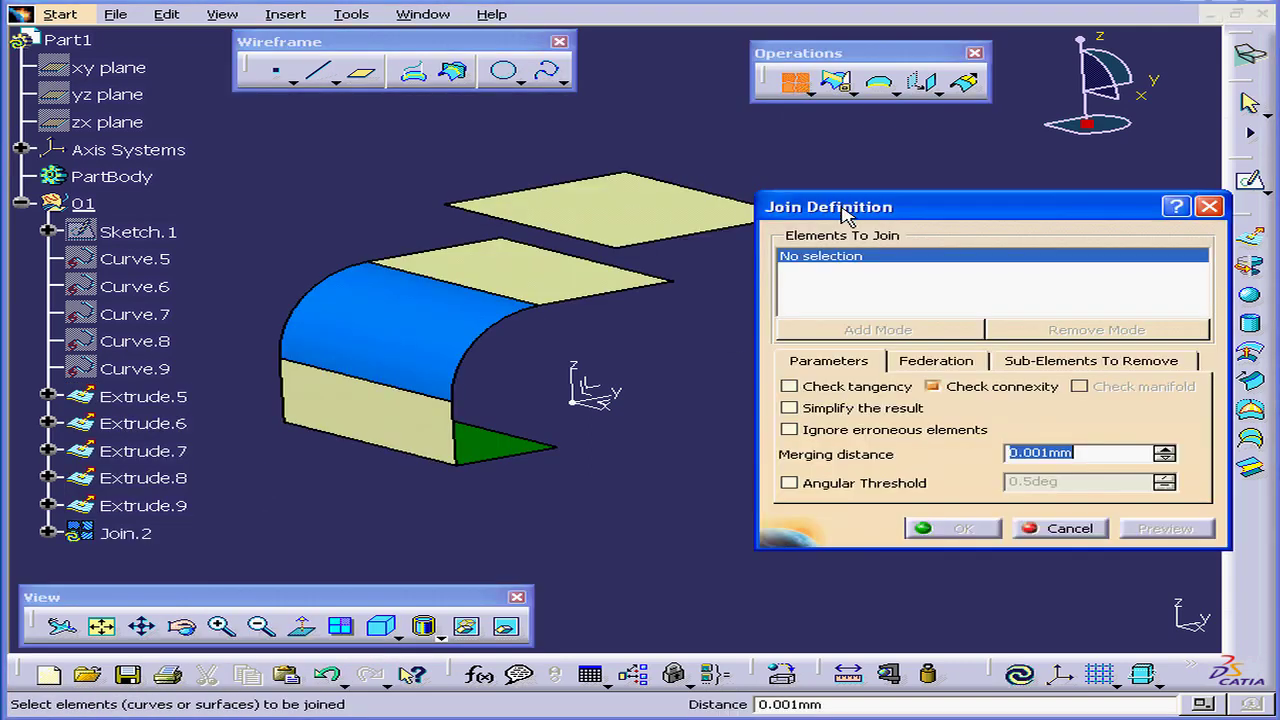
{"action": "left_click", "coordinate": [625, 278]}
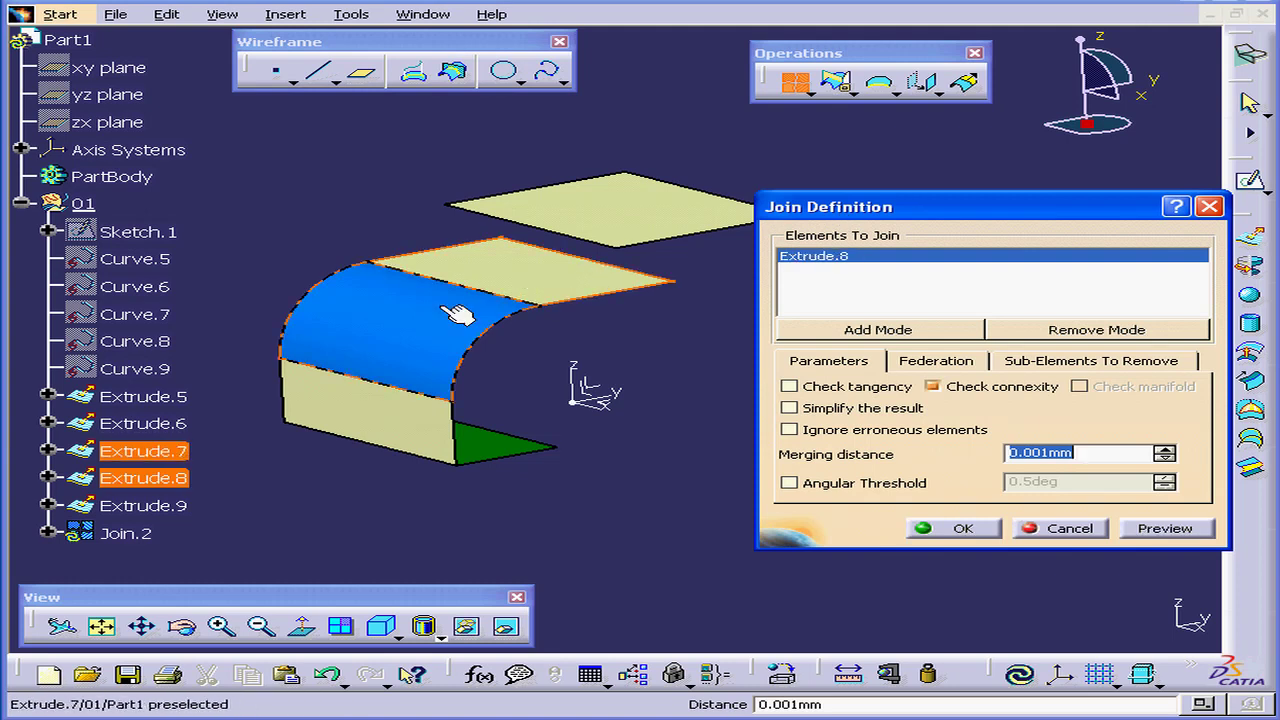
{"action": "left_click", "coordinate": [455, 315]}
{"action": "left_click", "coordinate": [412, 425]}
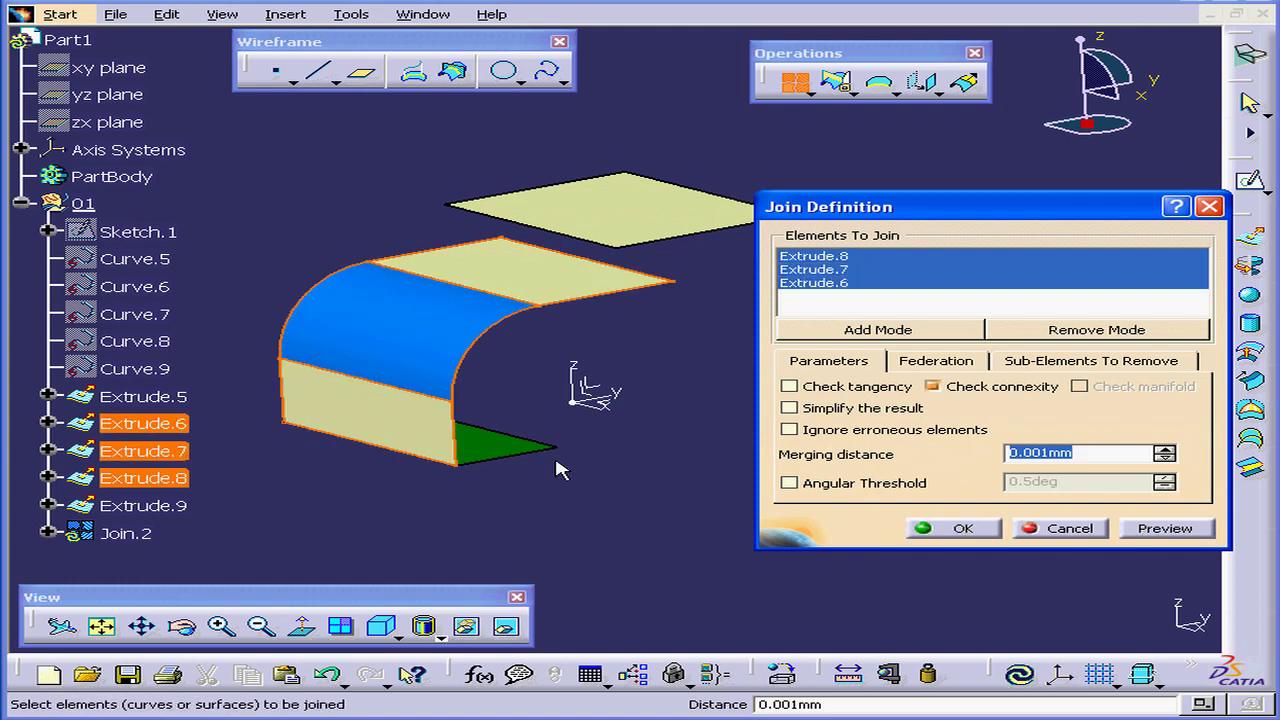
{"action": "left_click", "coordinate": [968, 530]}
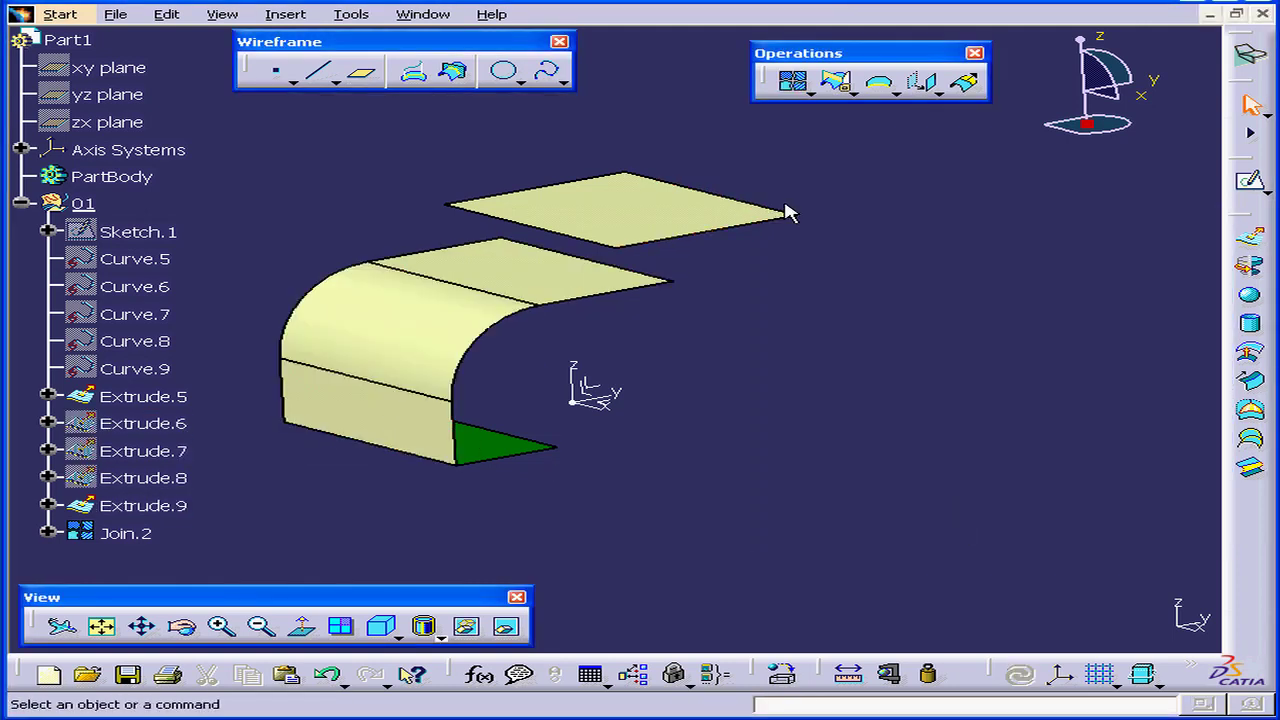
Step: Preview a join of Join.2 and Extrude.9 with Join.2's flat face removed
{"action": "left_click", "coordinate": [800, 86]}
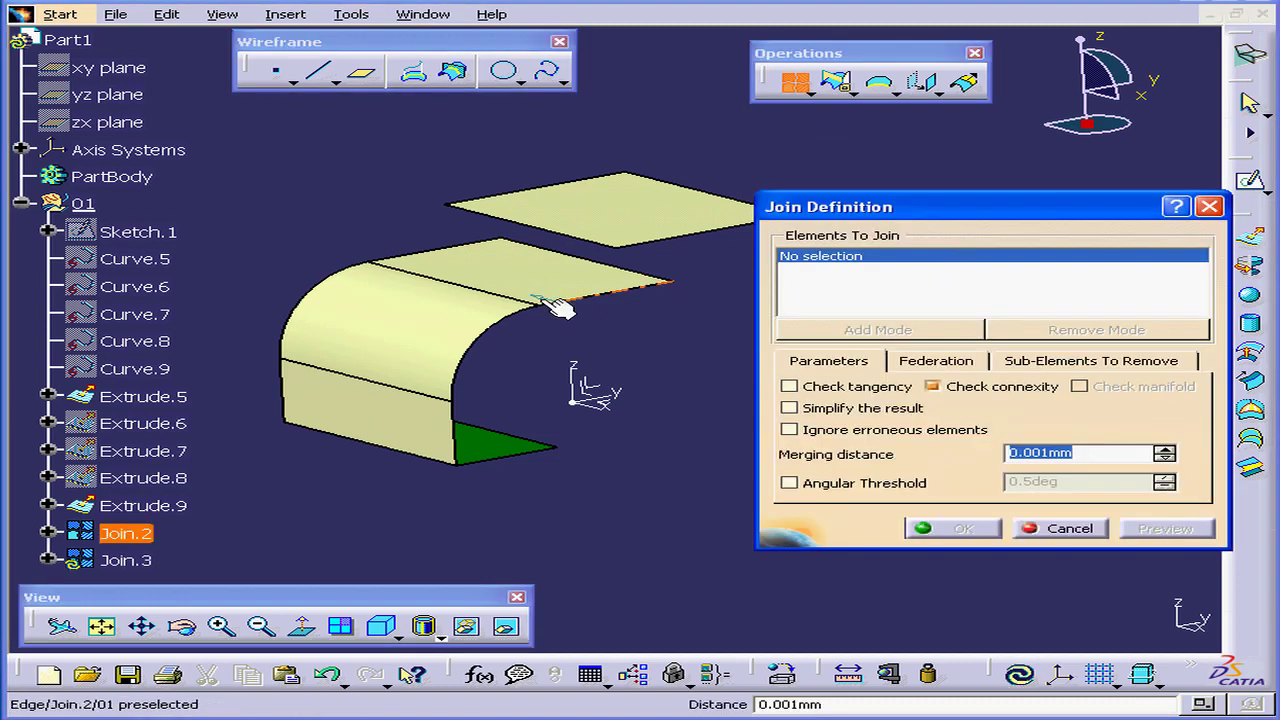
{"action": "left_click", "coordinate": [492, 282]}
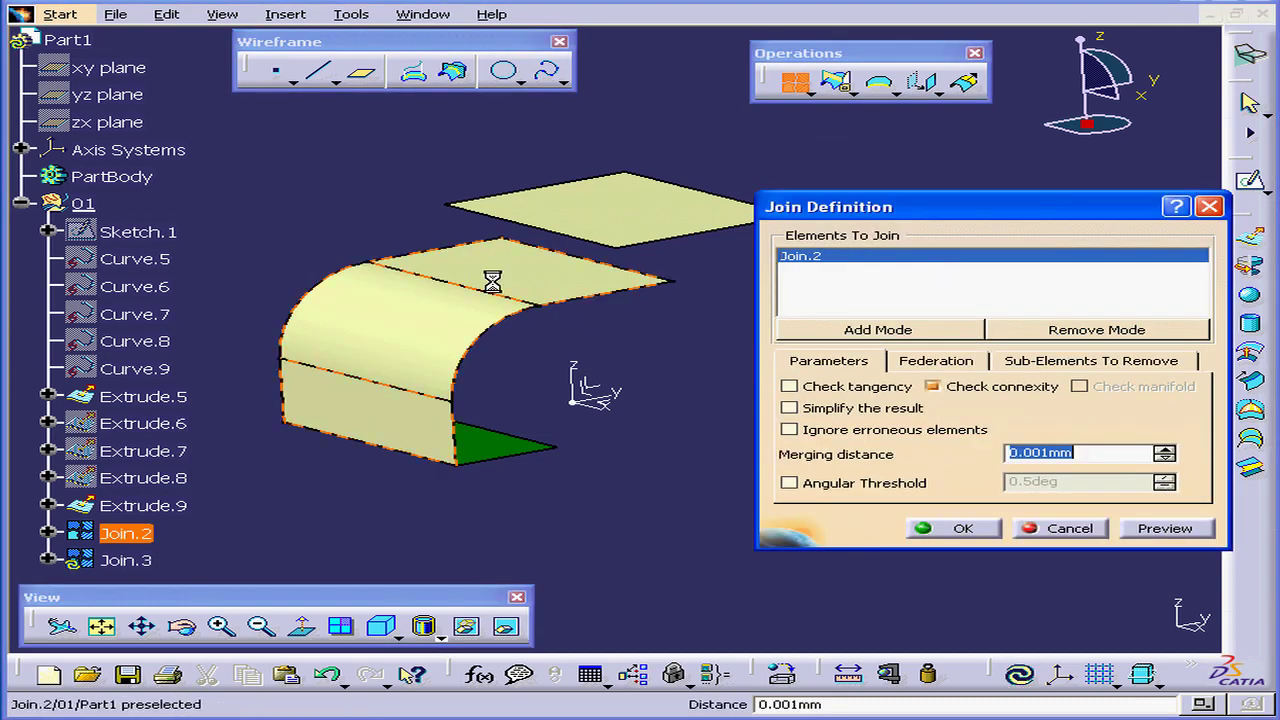
{"action": "left_click", "coordinate": [630, 206]}
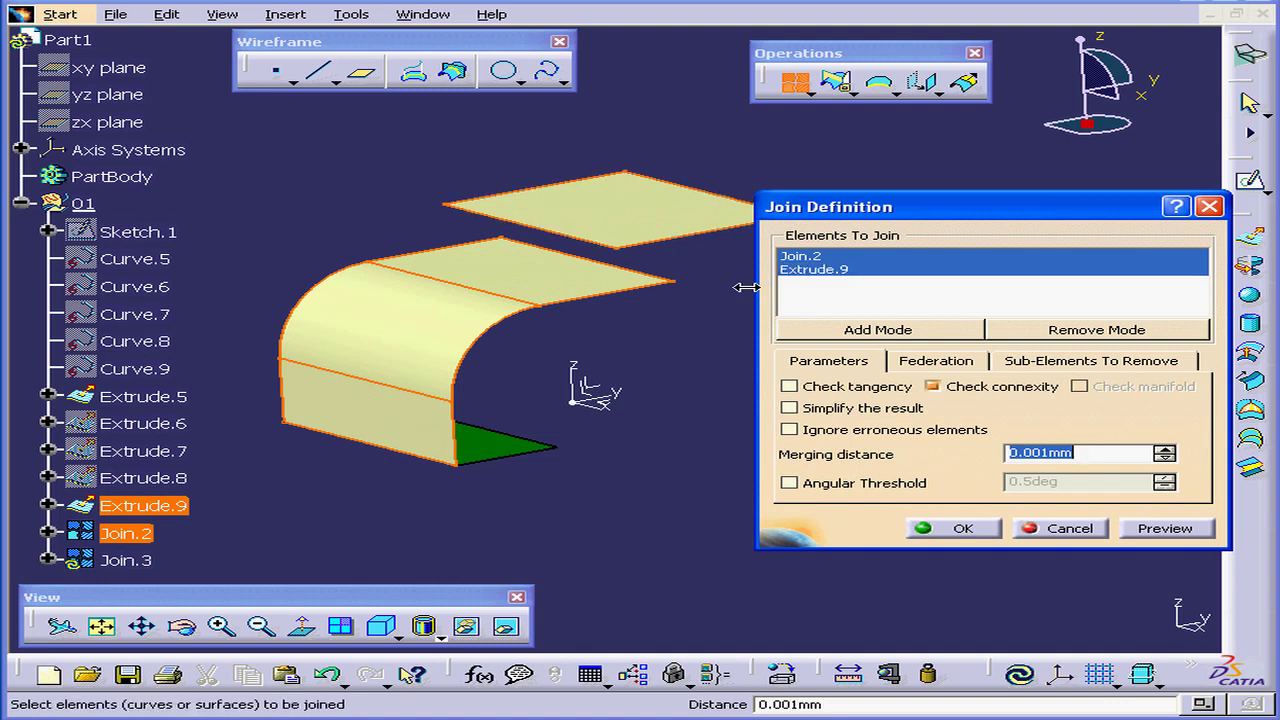
{"action": "left_click", "coordinate": [1080, 363]}
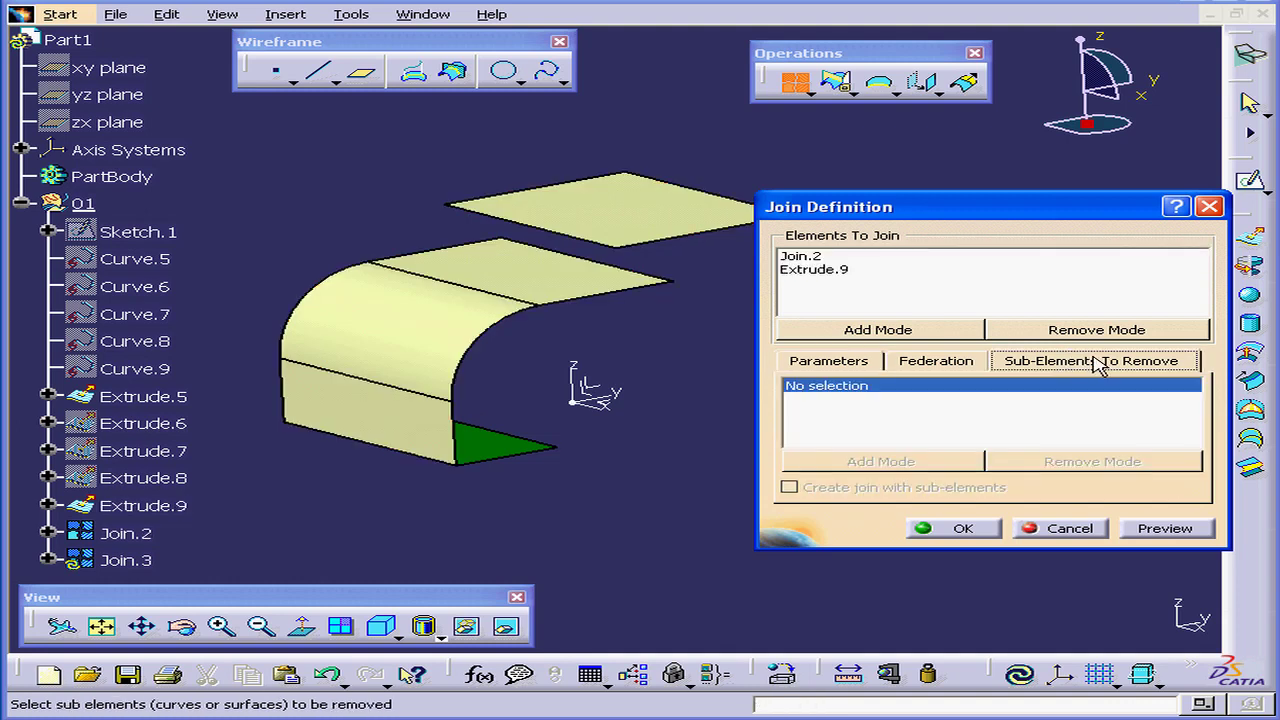
{"action": "left_click", "coordinate": [566, 270]}
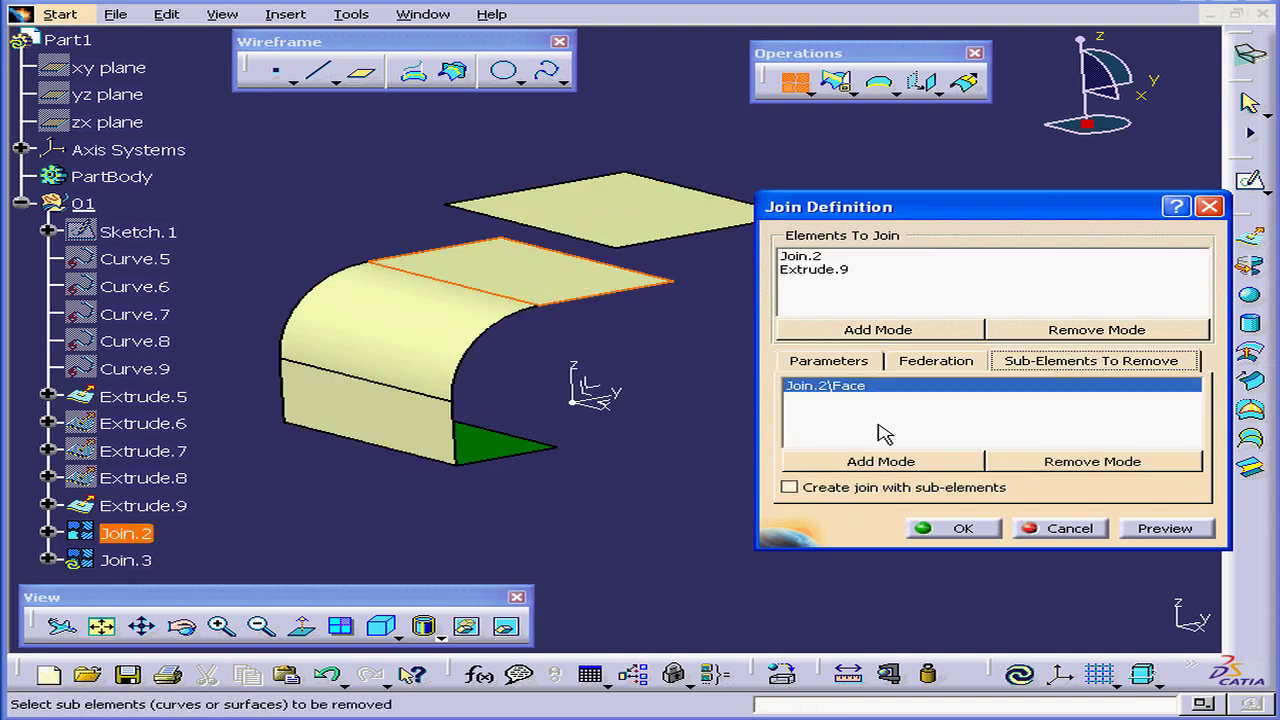
{"action": "left_click", "coordinate": [1168, 530]}
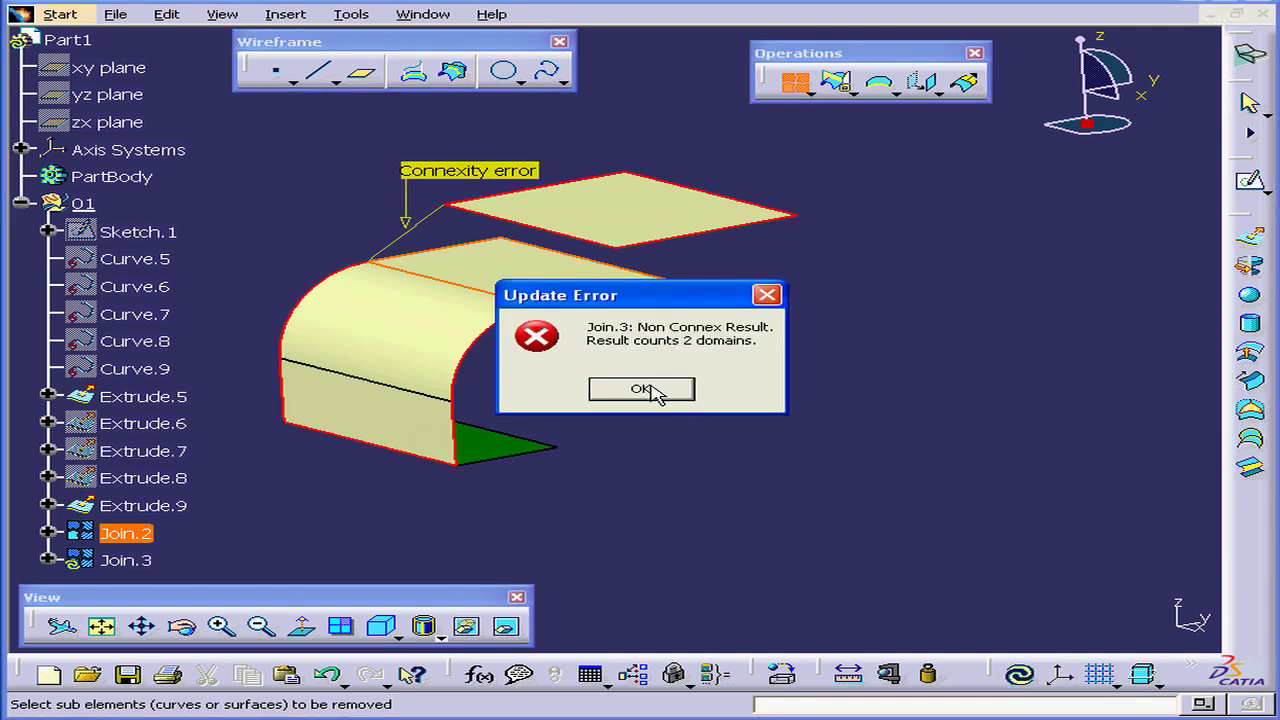
Step: Dismiss the error, turn off Check connexity and preview Join.3 again
{"action": "left_click", "coordinate": [650, 391]}
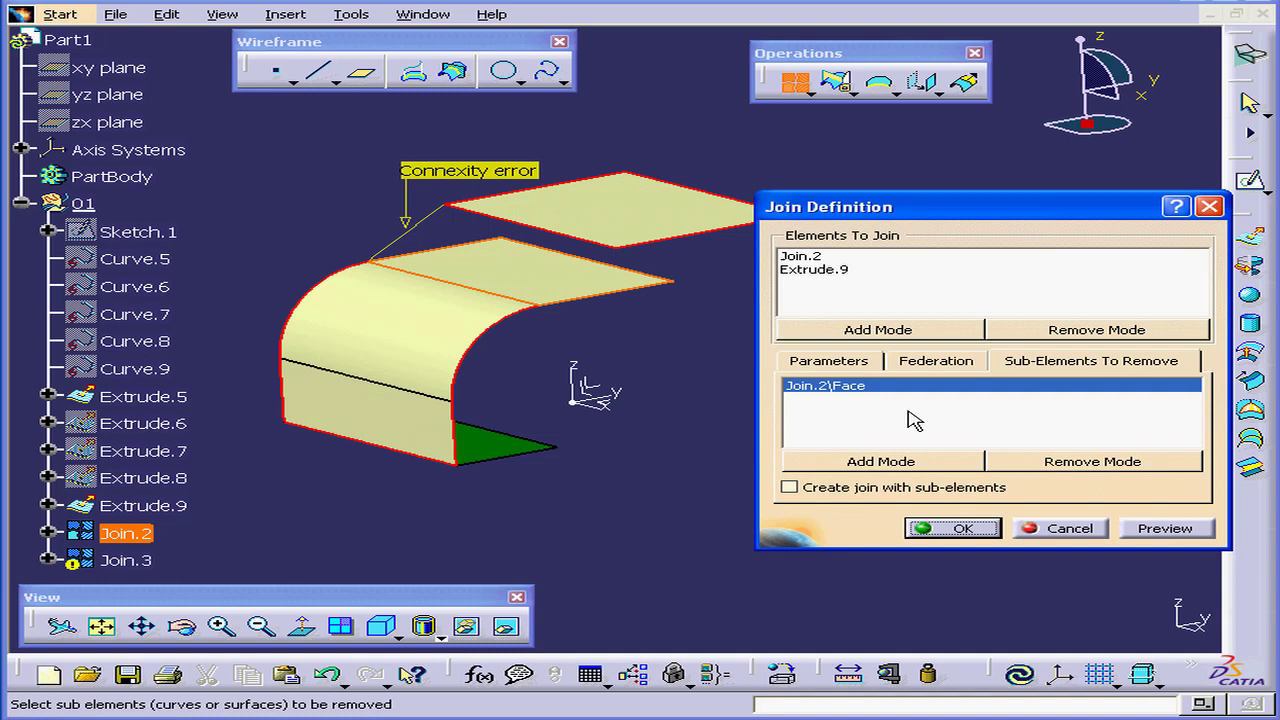
{"action": "left_click", "coordinate": [849, 370]}
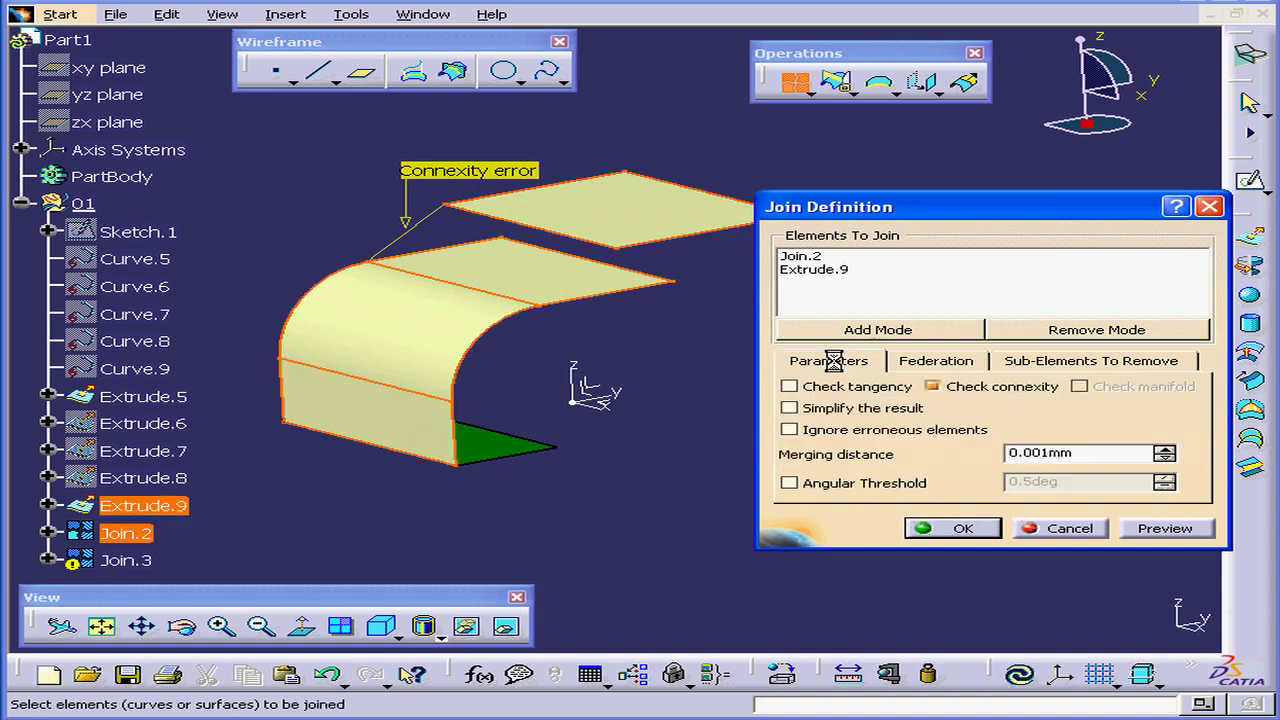
{"action": "left_click", "coordinate": [934, 388]}
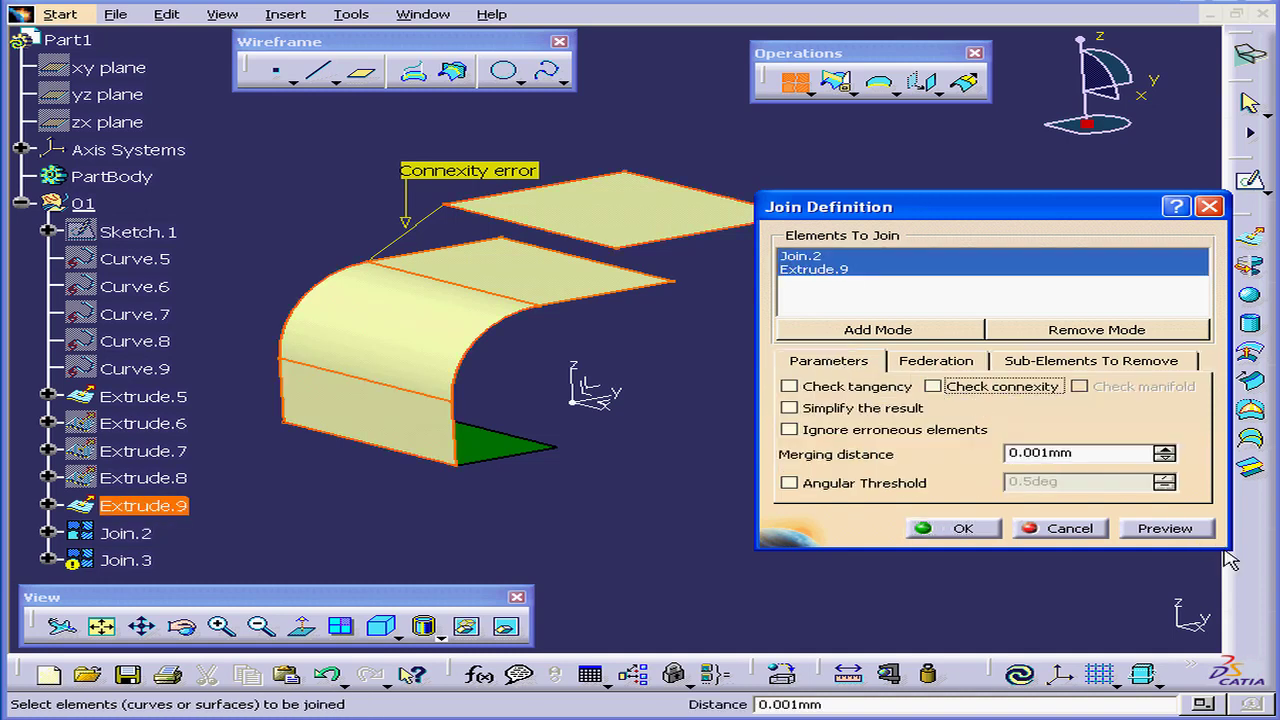
{"action": "left_click", "coordinate": [1184, 531]}
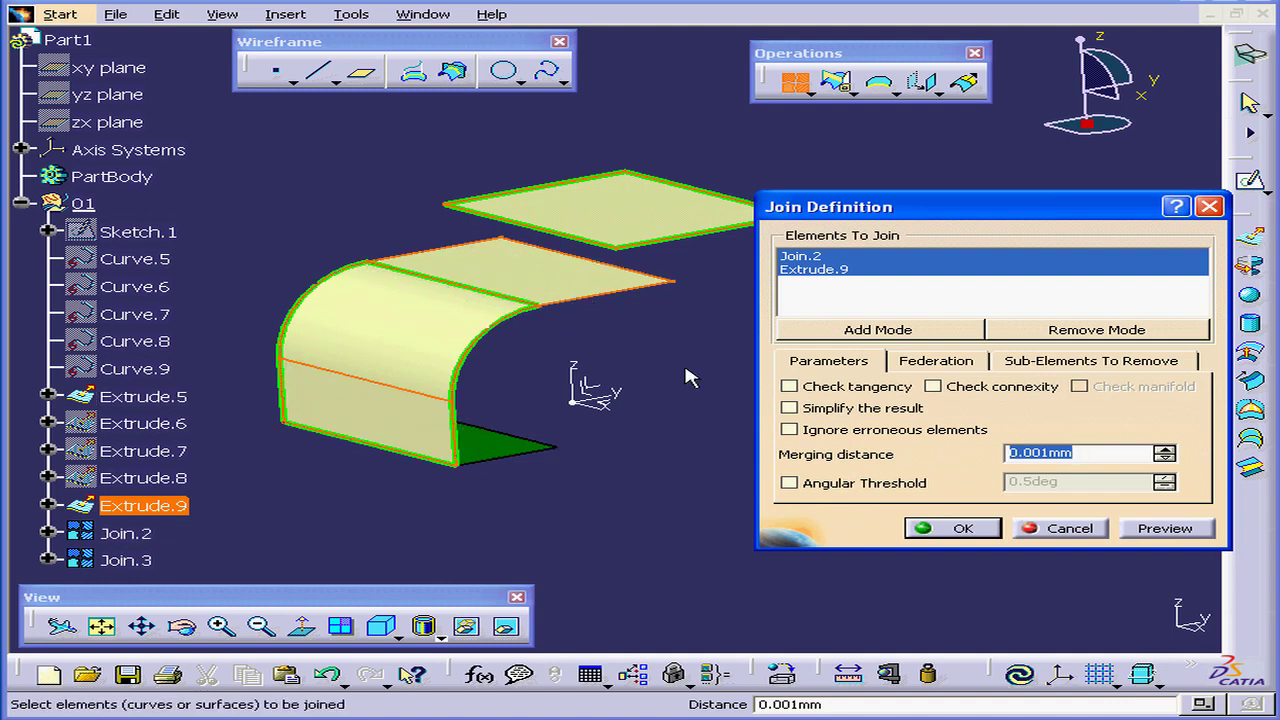
{"action": "left_click", "coordinate": [978, 533]}
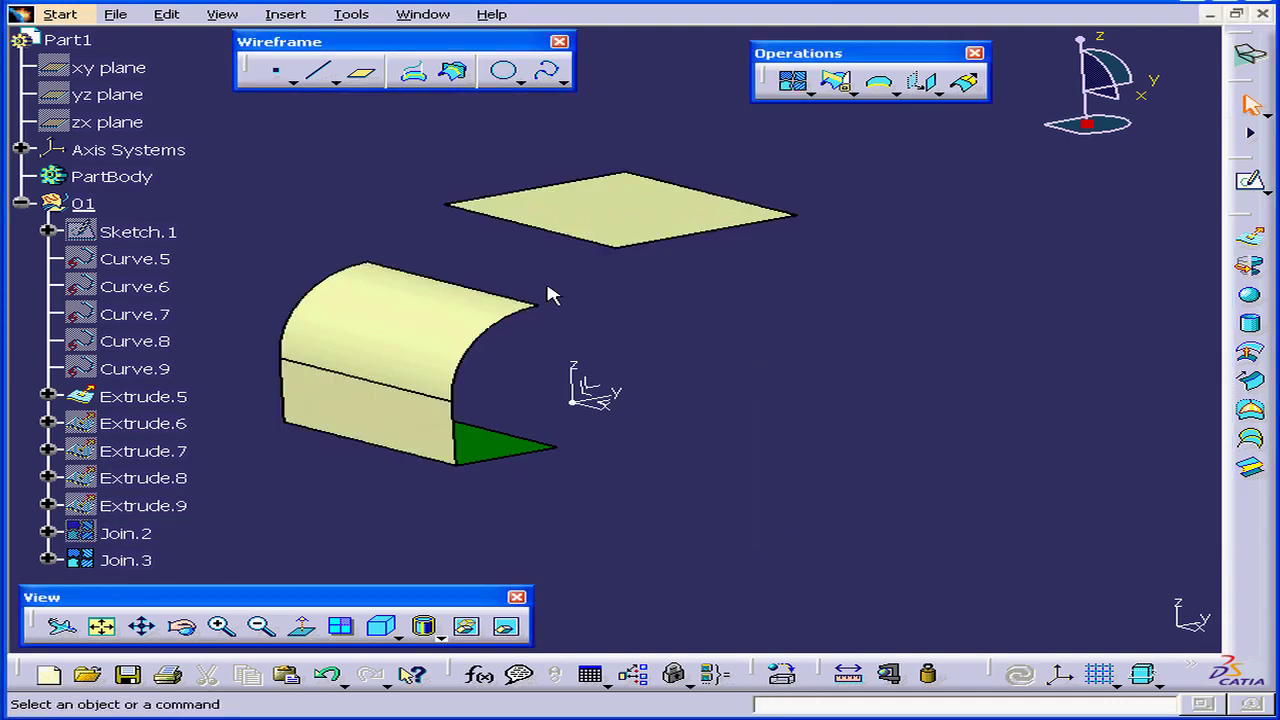